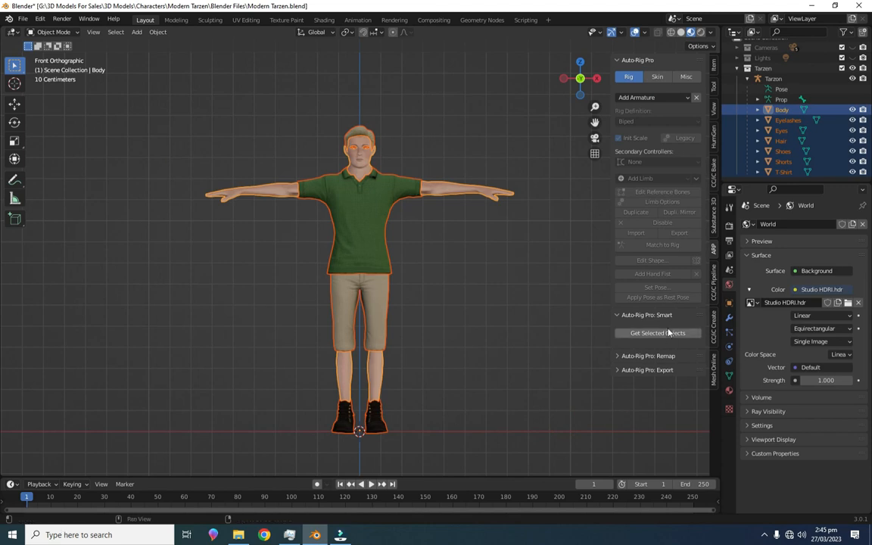
# - Start the Smart full-body setup for the selected character meshes and place the neck marker at the base of the neck
pyautogui.click(659, 335)
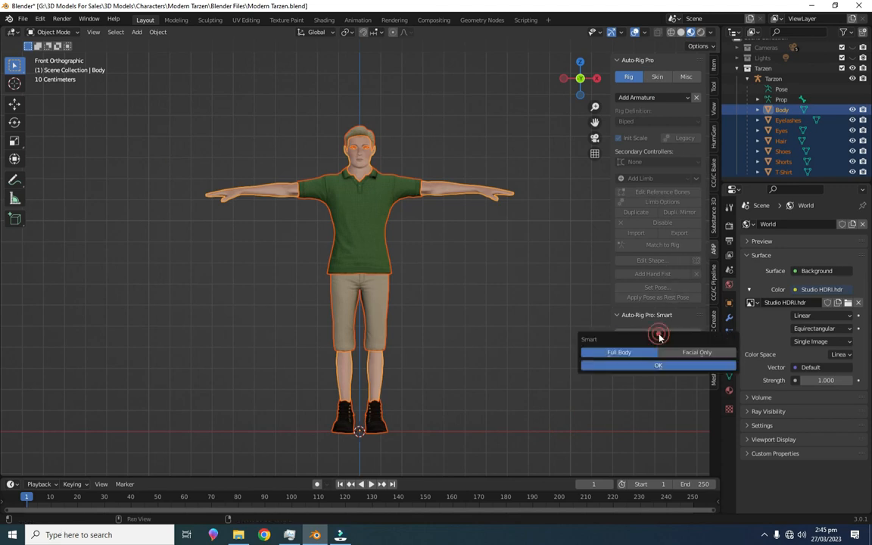
pyautogui.click(654, 362)
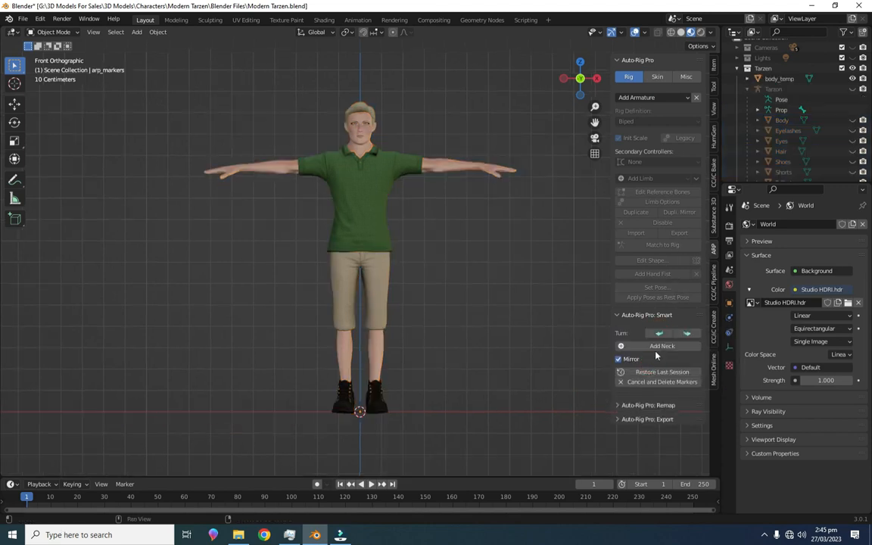
pyautogui.click(657, 346)
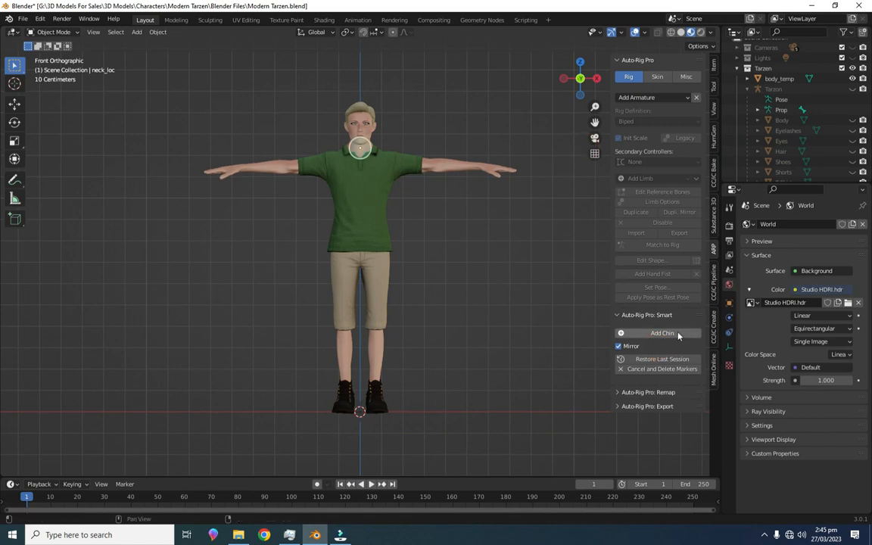
# - Add the chin marker and place it at the underside of the character's chin, just above the neck marker
pyautogui.scroll(4, 401, 94)
pyautogui.keyDown('shift'); pyautogui.moveTo(421, 90); pyautogui.dragTo(424, 408, button='middle'); pyautogui.keyUp('shift')
pyautogui.scroll(6, 413, 385)
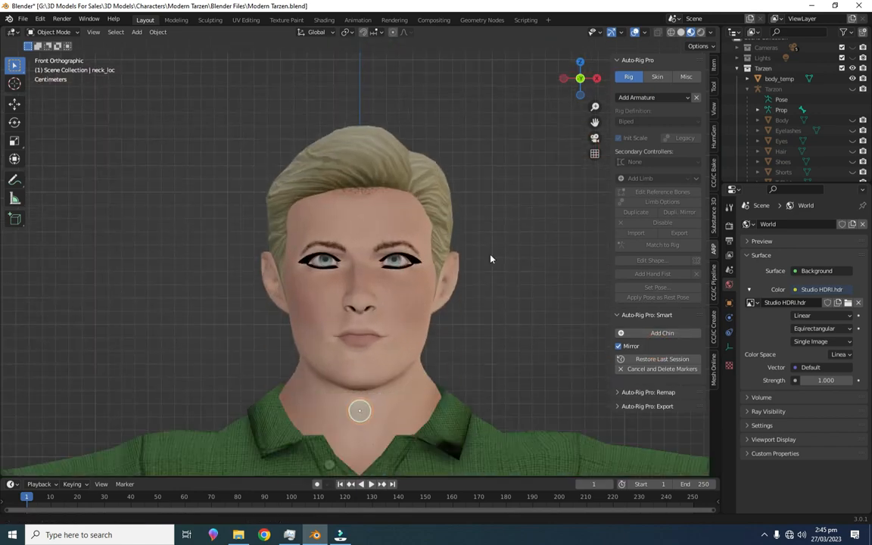
pyautogui.click(656, 335)
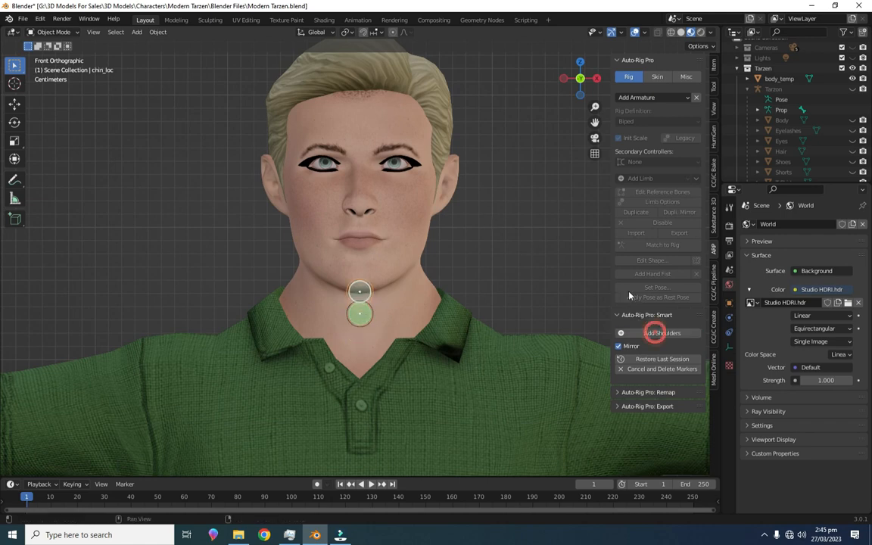
pyautogui.click(628, 287)
# - Add the mirrored shoulder markers and move them down and slightly inward to the centre of the shoulder joints
pyautogui.click(628, 334)
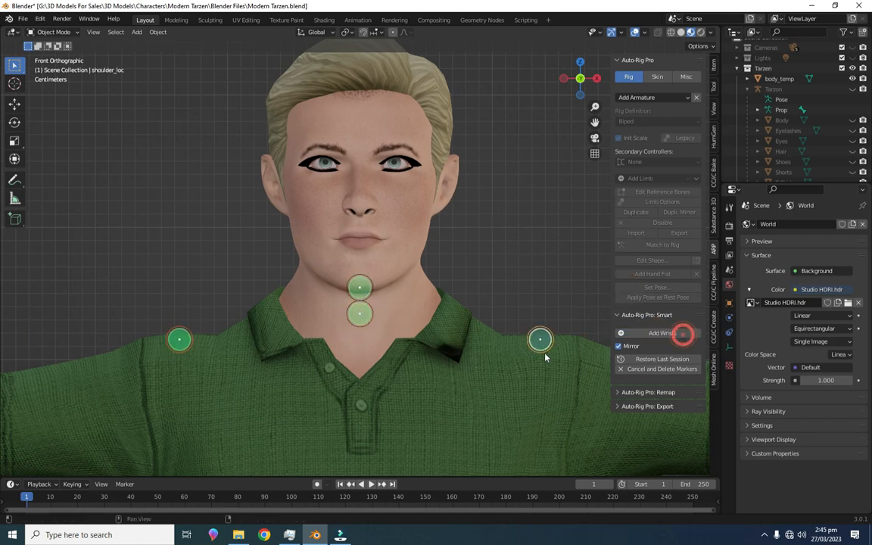
pyautogui.click(569, 389)
pyautogui.scroll(-5, 492, 363)
pyautogui.scroll(4, 426, 354)
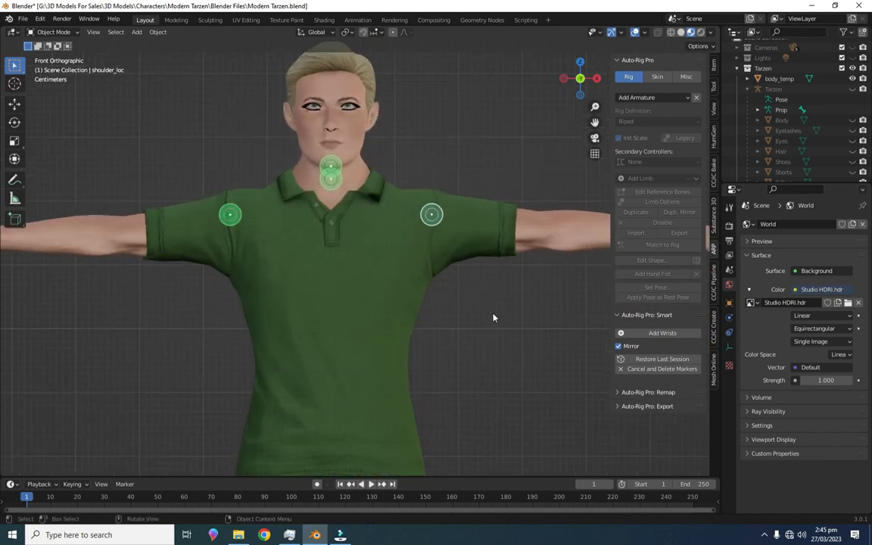
pyautogui.press('g')
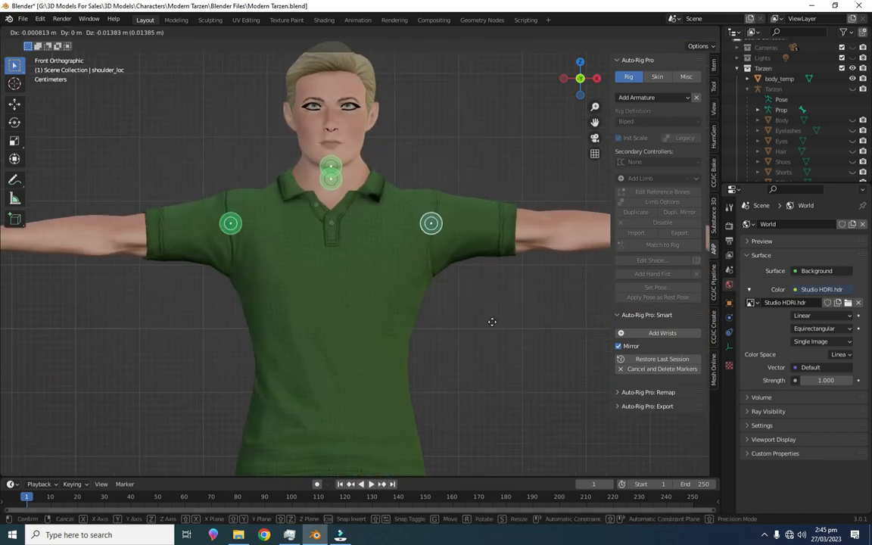
pyautogui.click(491, 320)
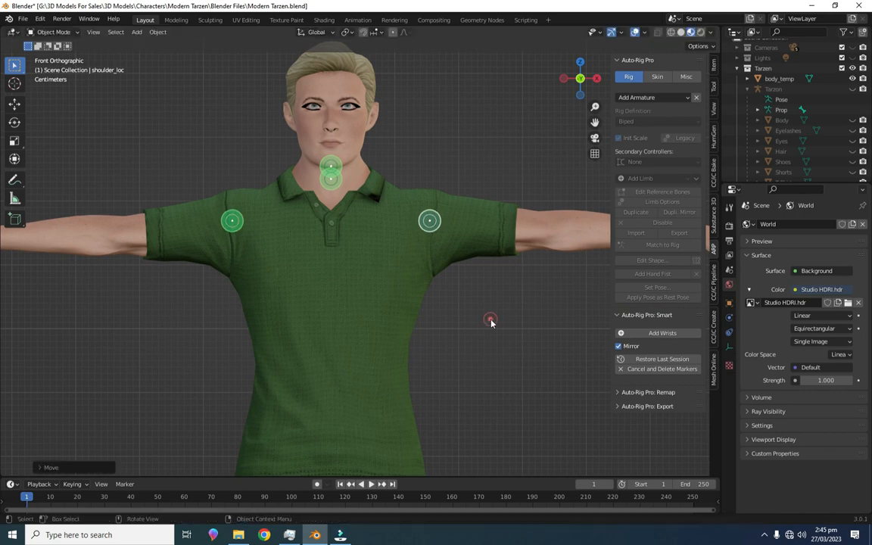
# - Add the mirrored wrist markers and adjust them to sit on the wrists, just before the hands begin
pyautogui.scroll(-4, 491, 319)
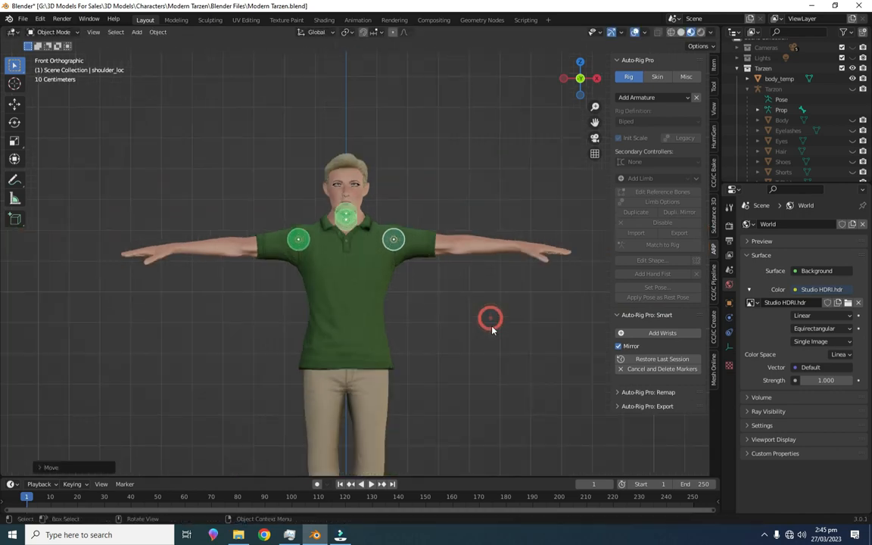
pyautogui.click(662, 333)
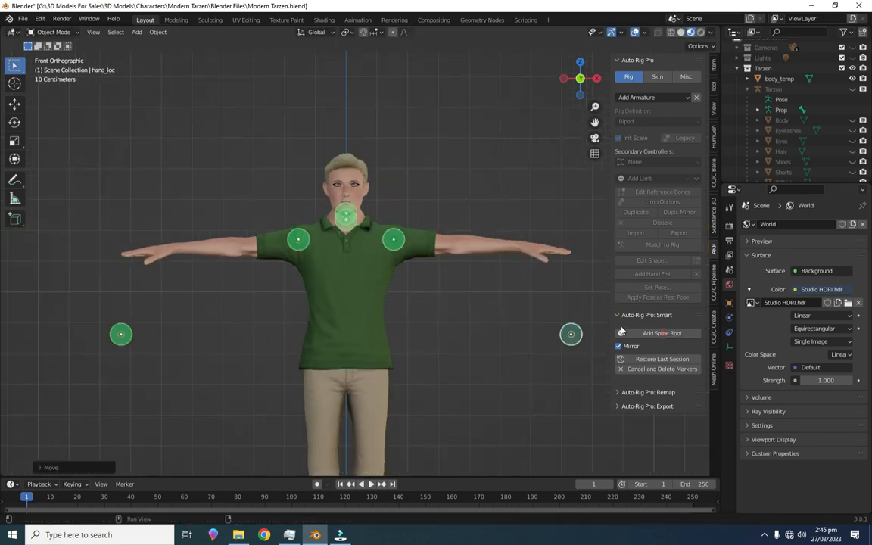
pyautogui.click(519, 249)
pyautogui.scroll(4, 519, 249)
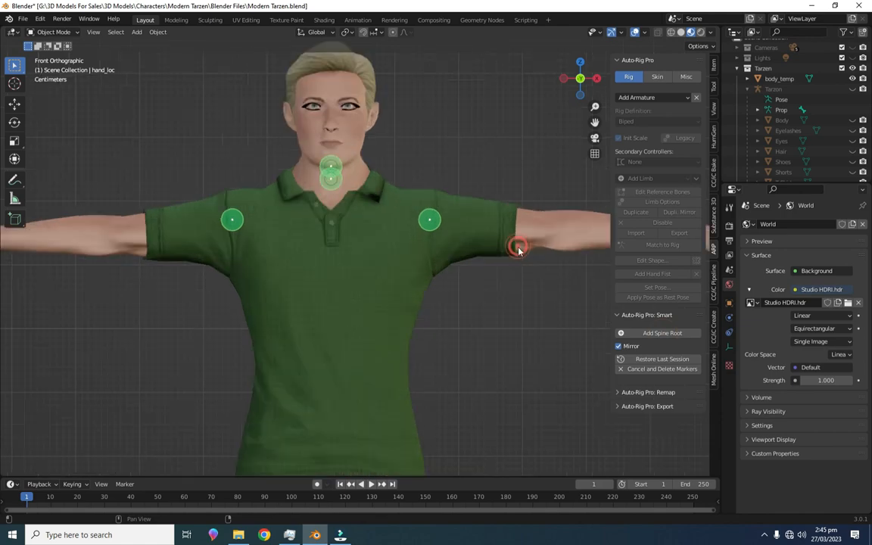
pyautogui.keyDown('shift'); pyautogui.moveTo(579, 283); pyautogui.dragTo(304, 317, button='middle'); pyautogui.keyUp('shift')
pyautogui.scroll(7, 400, 288)
pyautogui.scroll(-7, 400, 287)
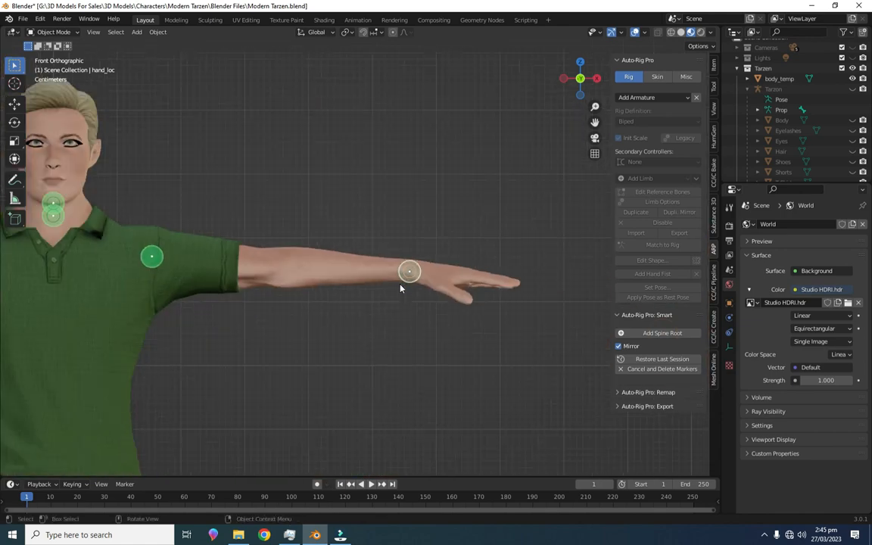
pyautogui.scroll(5, 415, 276)
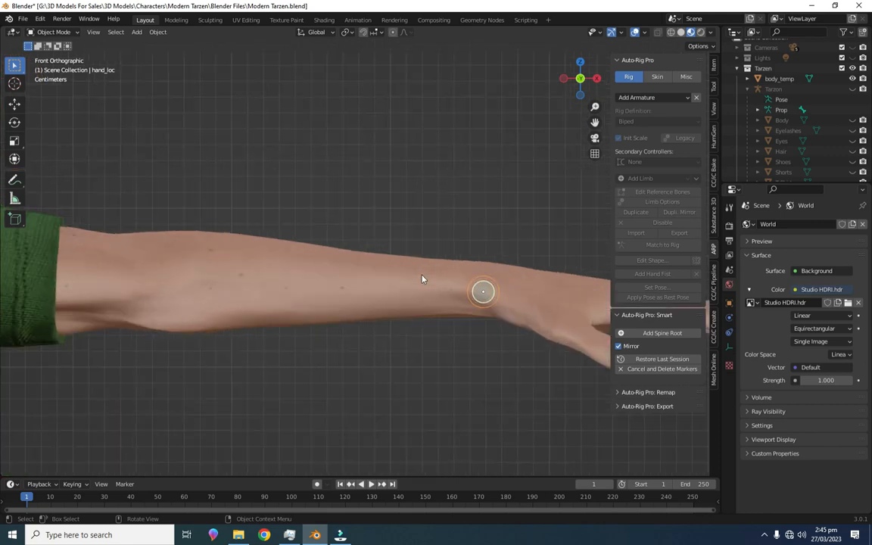
pyautogui.press('g')
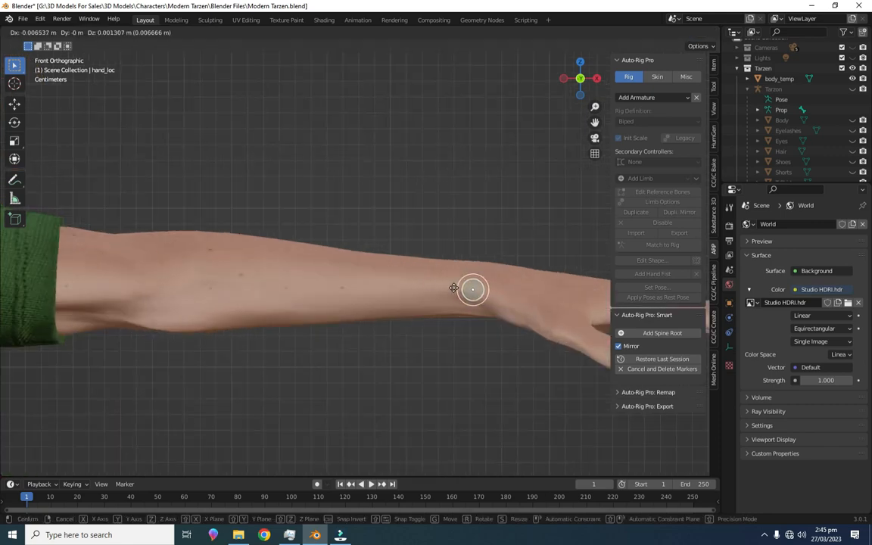
pyautogui.click(455, 287)
# - Add the spine root marker and place it at the waist, where the shirt meets the shorts
pyautogui.scroll(-8, 409, 257)
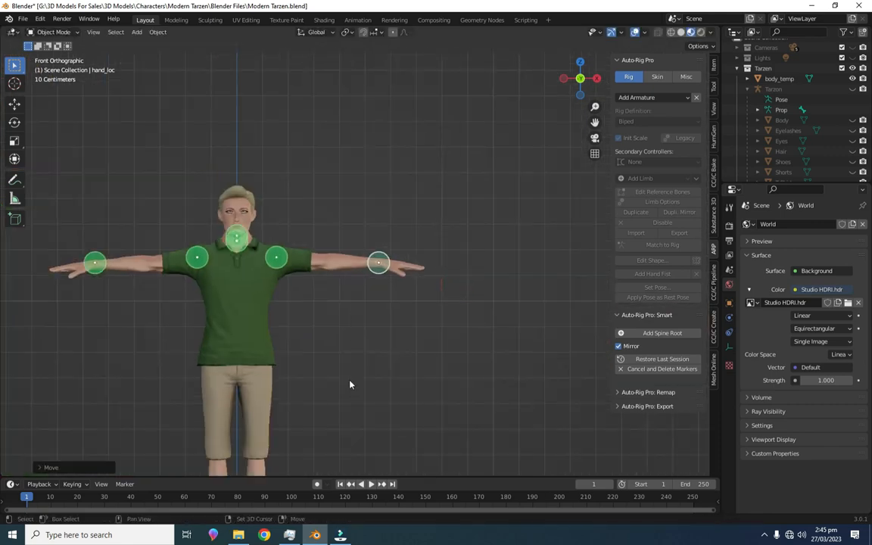
pyautogui.click(661, 333)
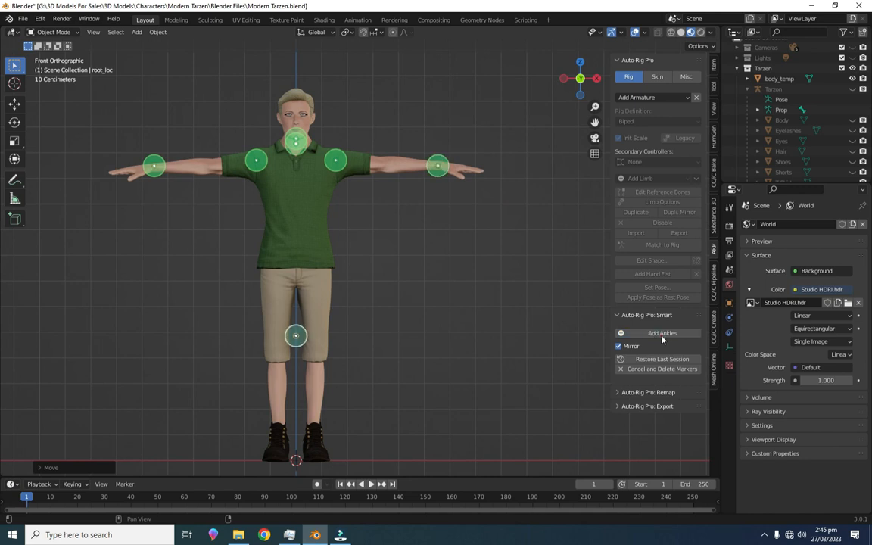
pyautogui.click(576, 272)
pyautogui.scroll(3, 352, 332)
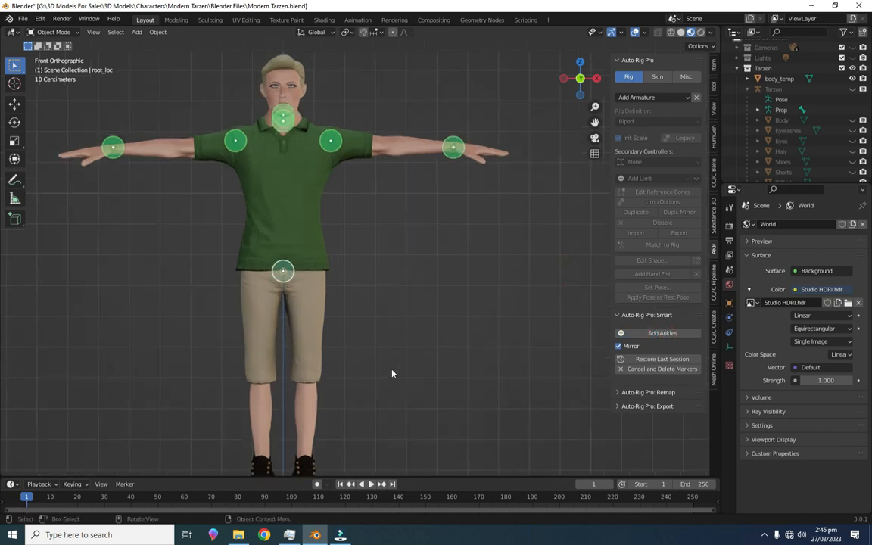
# - Add the mirrored ankle markers and place them over the ankles on the upper part of the boots
pyautogui.keyDown('shift'); pyautogui.moveTo(399, 394); pyautogui.dragTo(398, 185, button='middle'); pyautogui.keyUp('shift')
pyautogui.click(661, 333)
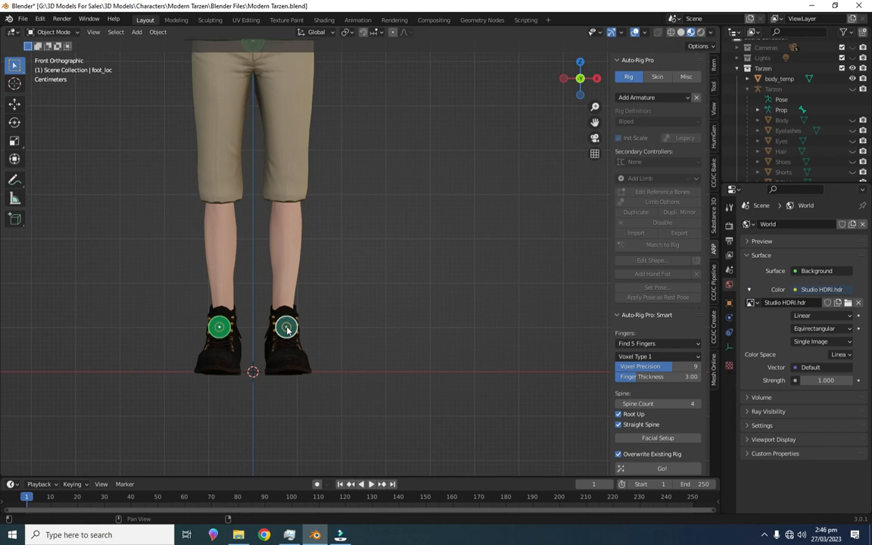
pyautogui.click(286, 327)
# - Generate the reference bones from the placed markers with five-finger detection and a spine count of 4
pyautogui.scroll(-4, 382, 316)
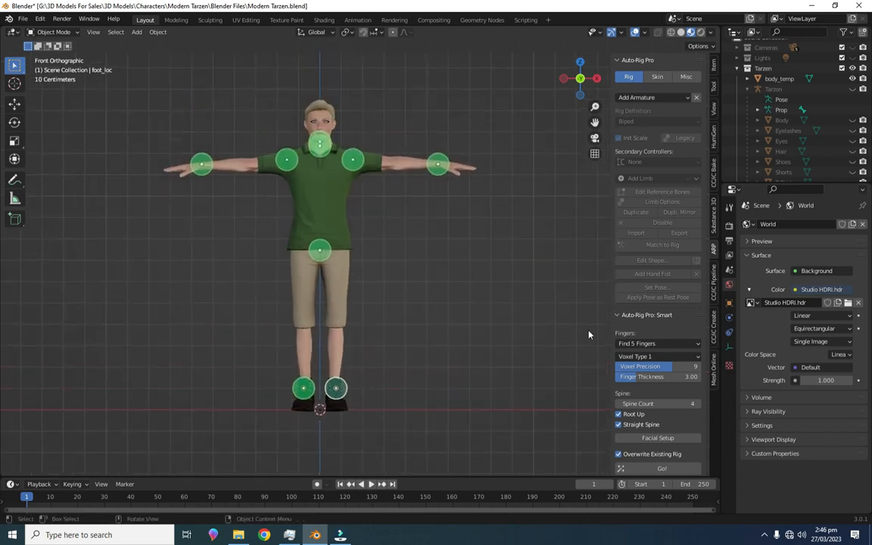
pyautogui.scroll(-3, 669, 246)
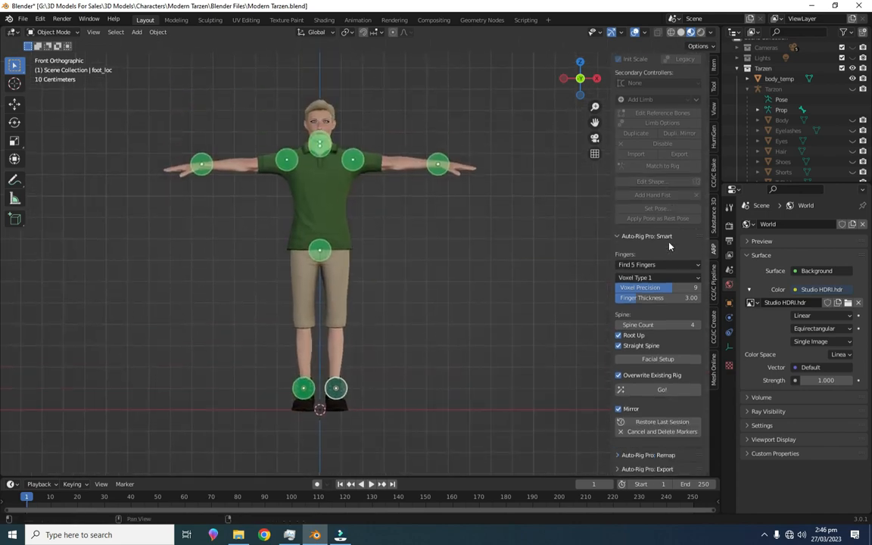
pyautogui.click(663, 390)
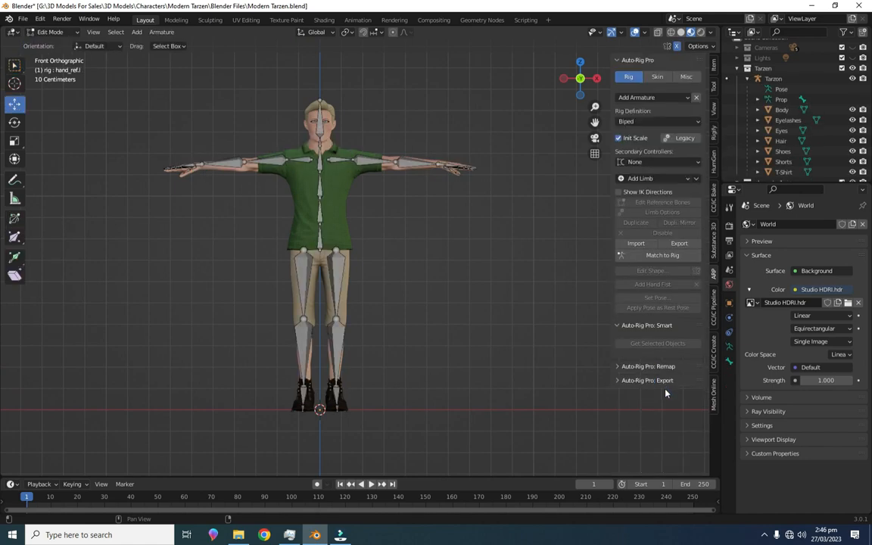
# - In the right side view, move the ankle joint slightly back and down inside the boot and raise the toe tip to the ground line
pyautogui.scroll(4, 370, 415)
pyautogui.keyDown('shift'); pyautogui.moveTo(370, 415); pyautogui.dragTo(368, 380, button='middle'); pyautogui.keyUp('shift')
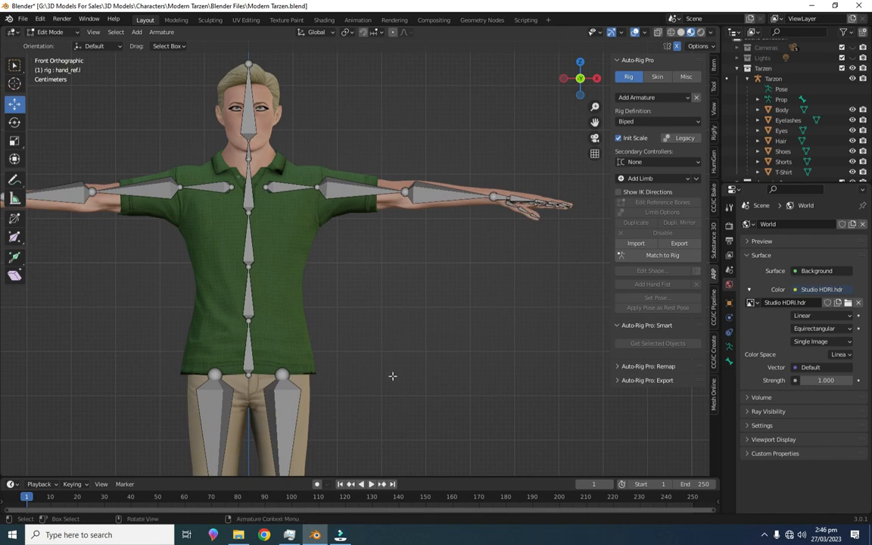
pyautogui.click(596, 78)
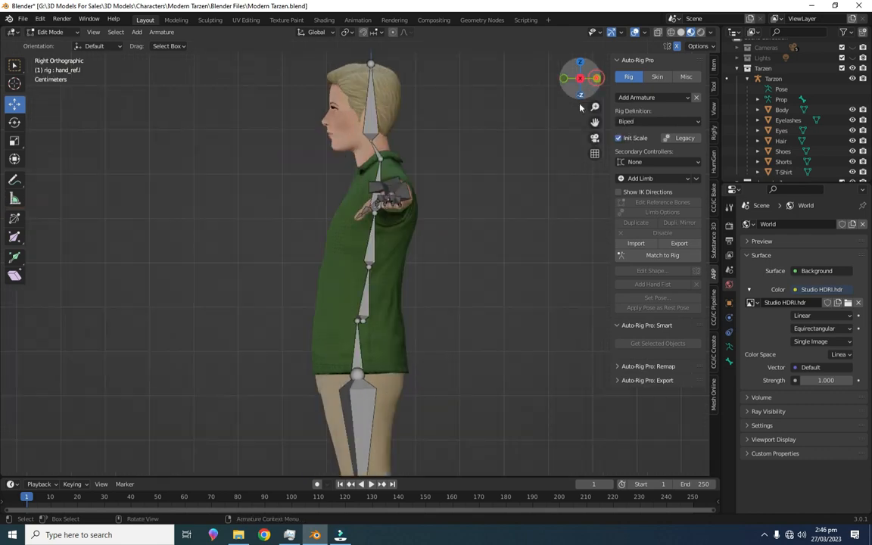
pyautogui.keyDown('shift'); pyautogui.moveTo(484, 358); pyautogui.dragTo(485, 134, button='middle'); pyautogui.keyUp('shift')
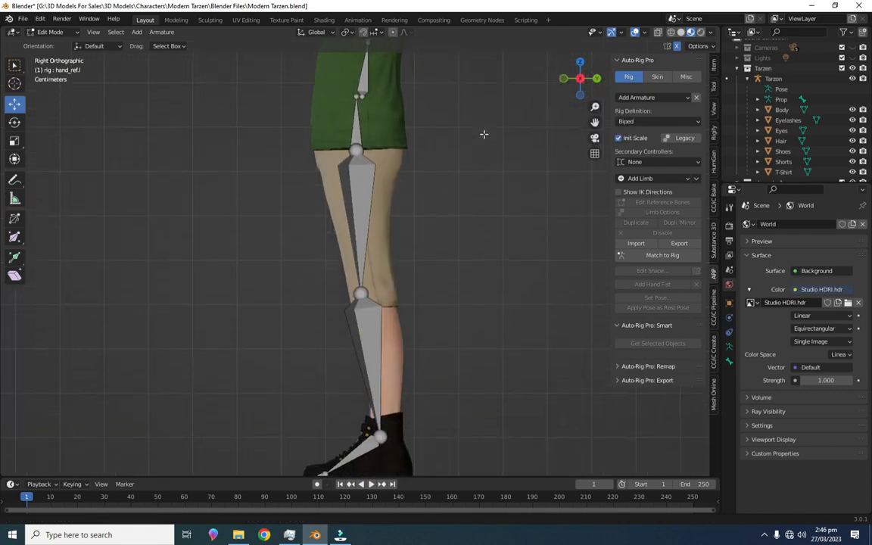
pyautogui.scroll(6, 463, 177)
pyautogui.keyDown('shift'); pyautogui.moveTo(497, 290); pyautogui.dragTo(476, 233, button='middle'); pyautogui.keyUp('shift')
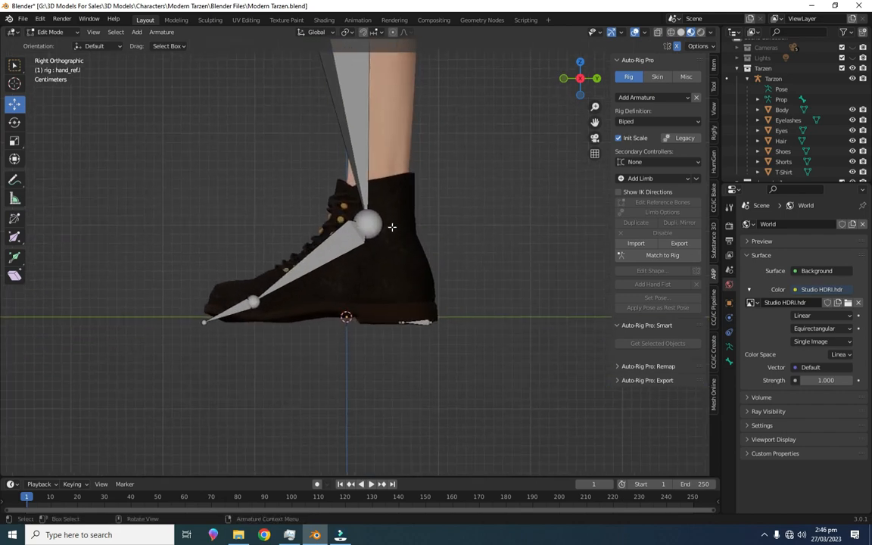
pyautogui.click(375, 227)
pyautogui.moveTo(376, 227); pyautogui.dragTo(386, 233)
pyautogui.click(204, 317)
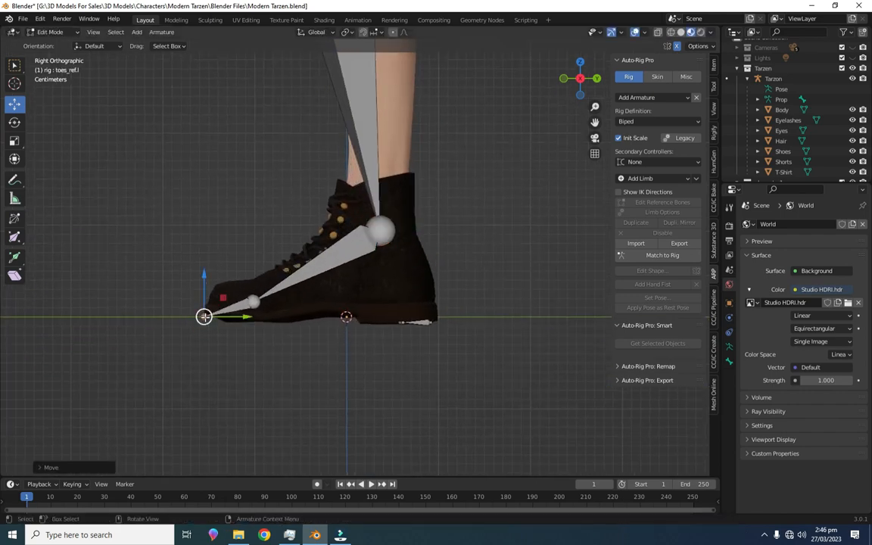
# - Move the knee joint slightly backward in the right side view to align it inside the leg
pyautogui.click(597, 79)
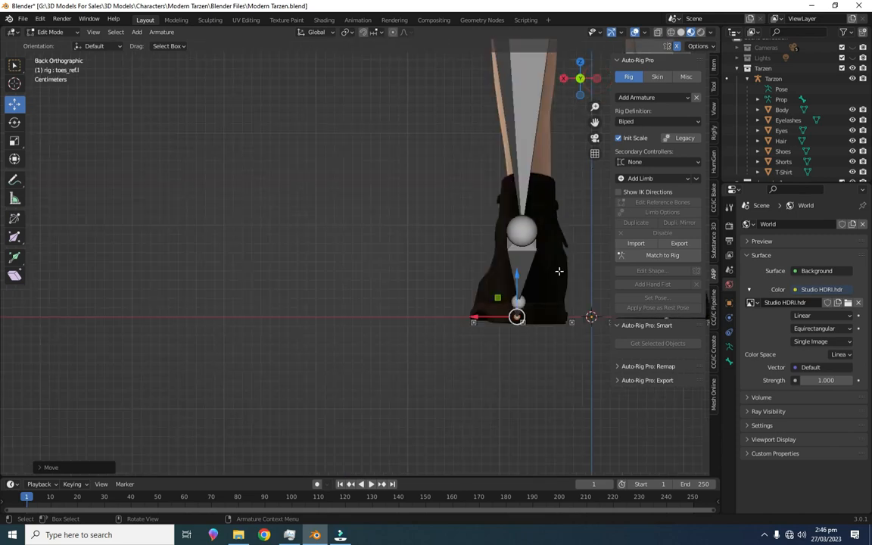
pyautogui.click(563, 78)
pyautogui.scroll(-4, 491, 216)
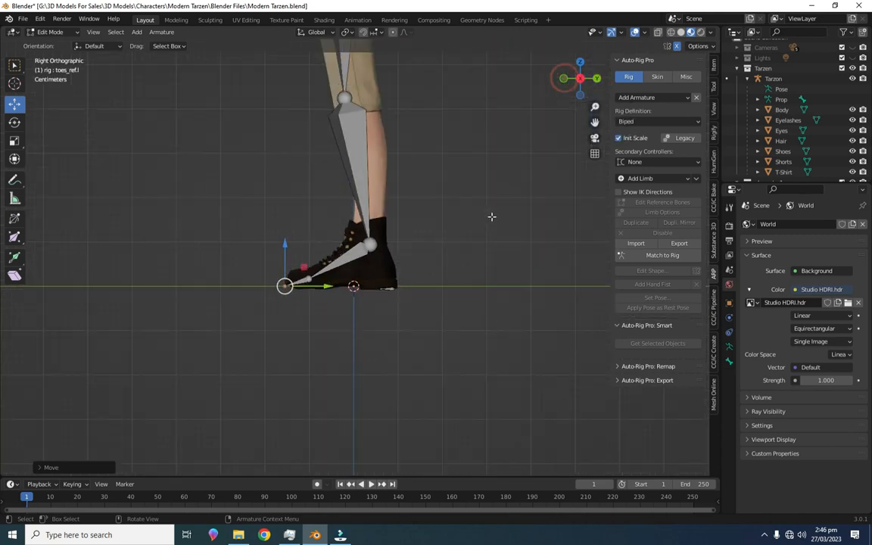
pyautogui.keyDown('shift'); pyautogui.moveTo(466, 141); pyautogui.dragTo(485, 268, button='middle'); pyautogui.keyUp('shift')
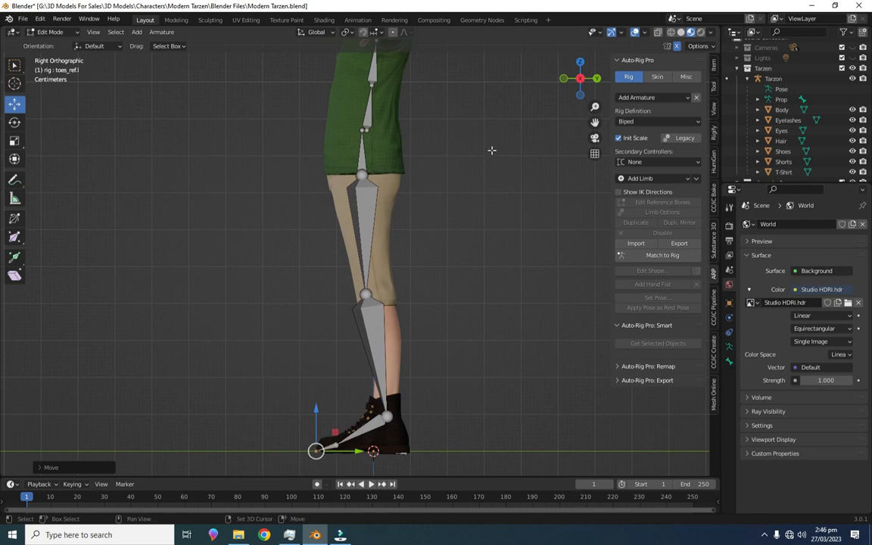
pyautogui.click(365, 294)
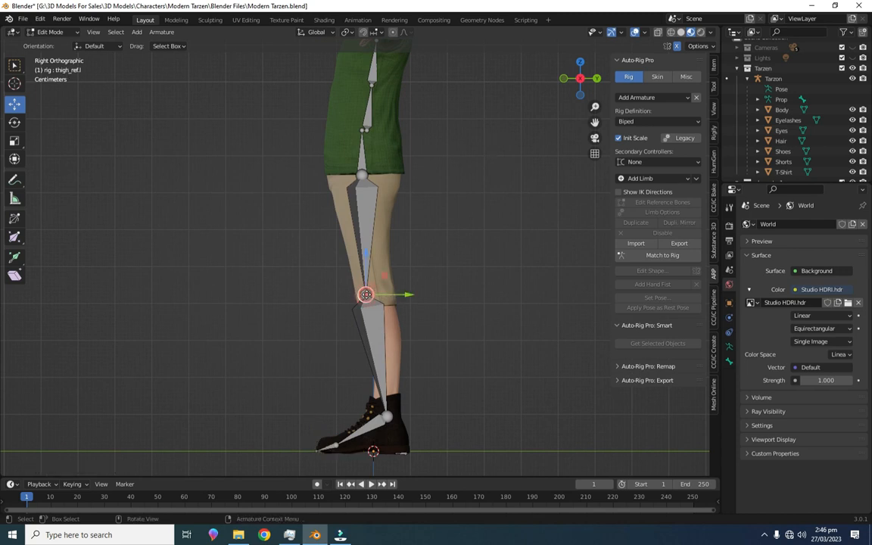
pyautogui.moveTo(365, 294); pyautogui.dragTo(368, 294)
# - Switch to the selection tool and examine how the arm and finger bones fit the mesh from the front and top
pyautogui.keyDown('shift'); pyautogui.moveTo(508, 146); pyautogui.dragTo(508, 368, button='middle'); pyautogui.keyUp('shift')
pyautogui.click(14, 65)
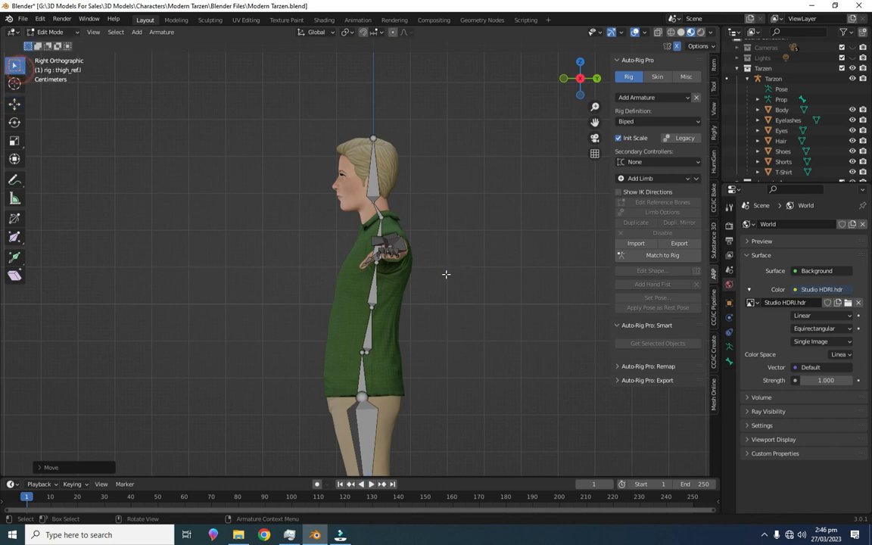
pyautogui.scroll(2, 416, 240)
pyautogui.click(563, 78)
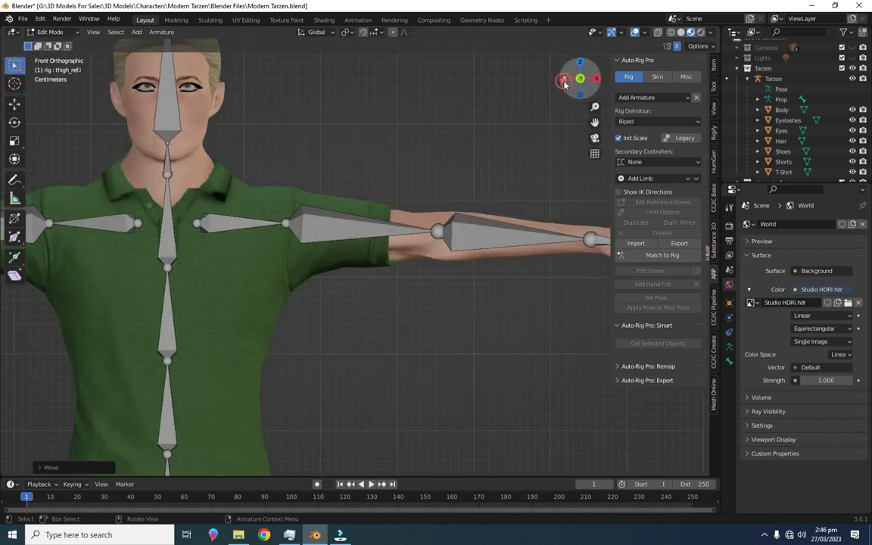
pyautogui.keyDown('shift'); pyautogui.moveTo(502, 330); pyautogui.dragTo(440, 325, button='middle'); pyautogui.keyUp('shift')
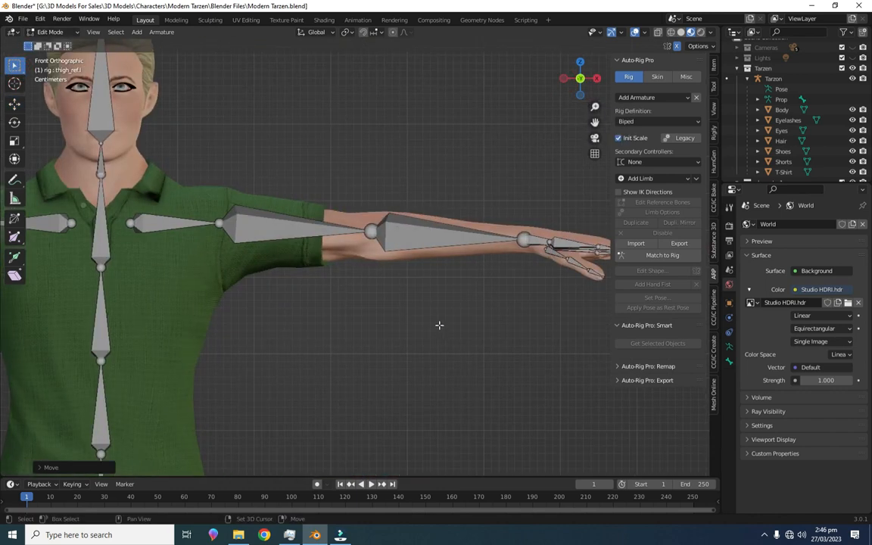
pyautogui.click(579, 64)
pyautogui.keyDown('shift'); pyautogui.moveTo(488, 279); pyautogui.dragTo(416, 318, button='middle'); pyautogui.keyUp('shift')
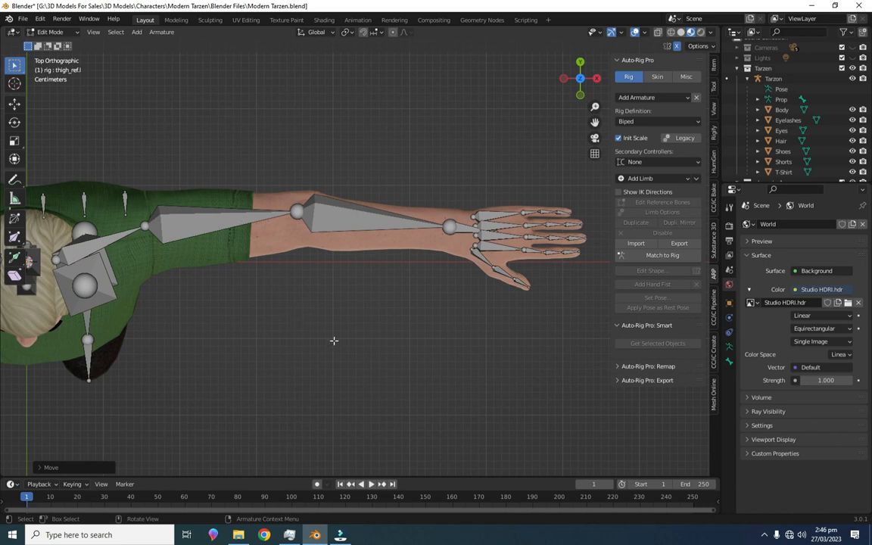
# - Move the elbow joint slightly outward along the arm in the top view, with both sides mirrored
pyautogui.click(297, 208)
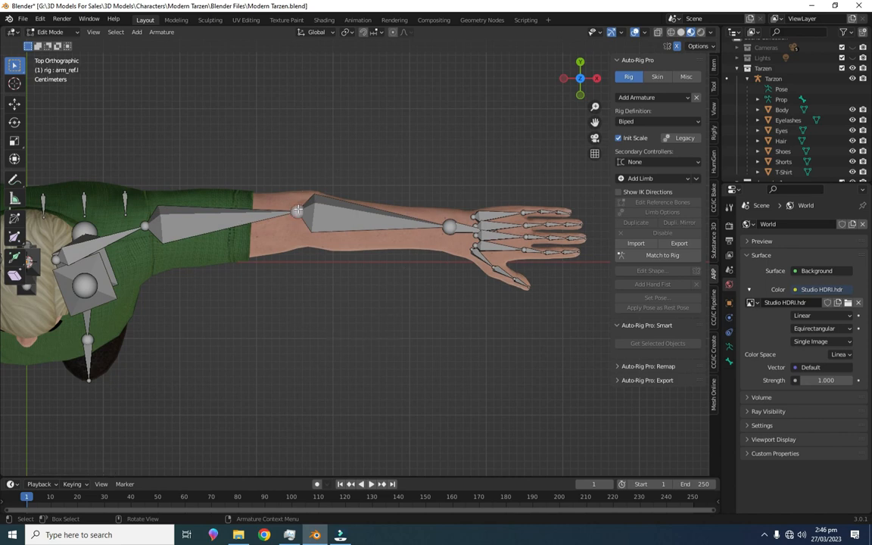
pyautogui.press('g')
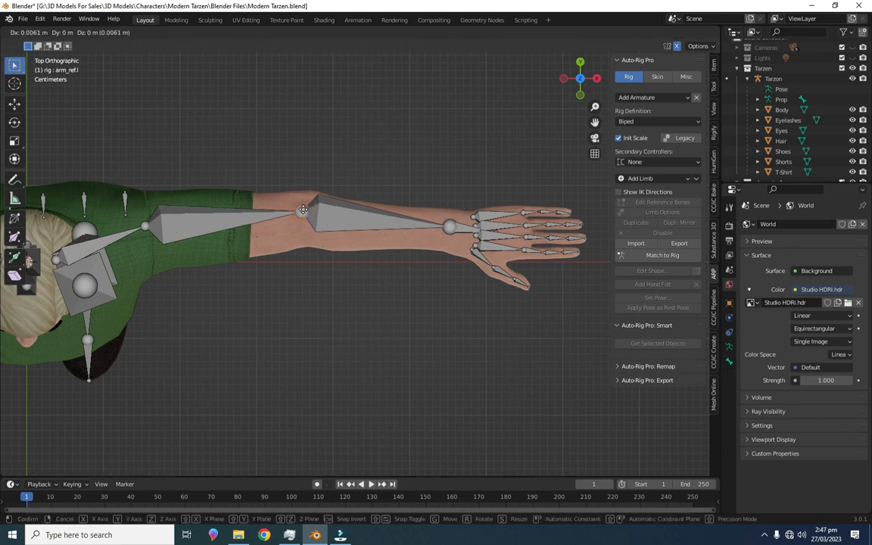
pyautogui.click(306, 209)
pyautogui.press('g')
pyautogui.click(307, 210)
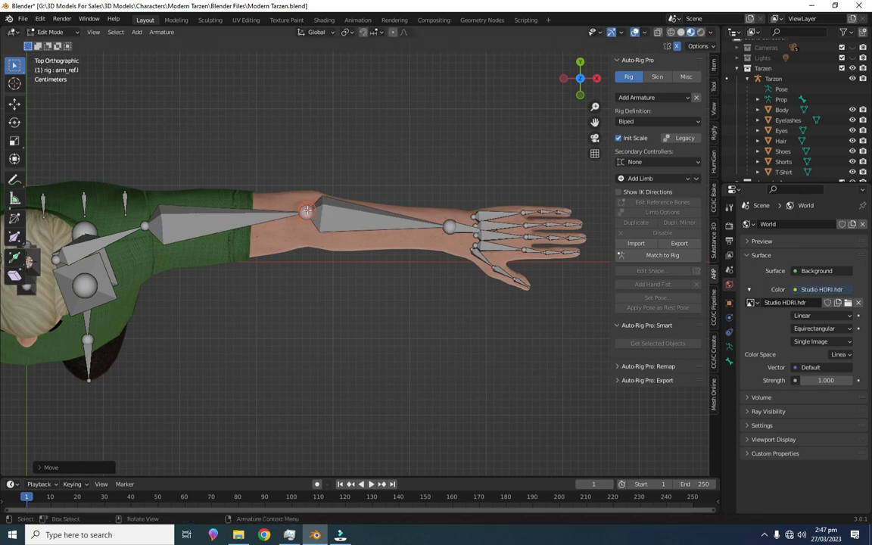
# - In the front view, select the character's right arm bones from the upper arm to the fingertips, ready for moving
pyautogui.keyDown('shift'); pyautogui.moveTo(275, 313); pyautogui.dragTo(362, 329, button='middle'); pyautogui.keyUp('shift')
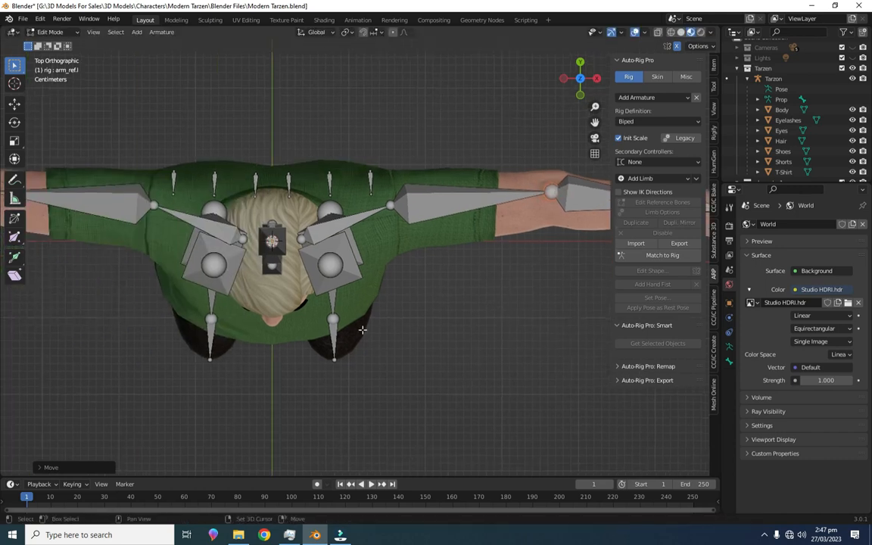
pyautogui.keyDown('shift'); pyautogui.moveTo(202, 364); pyautogui.dragTo(567, 352, button='middle'); pyautogui.keyUp('shift')
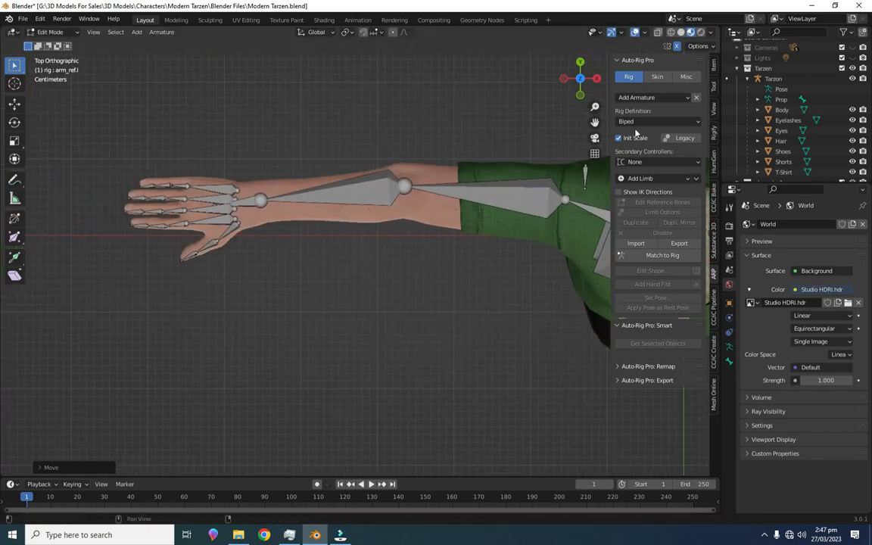
pyautogui.click(580, 96)
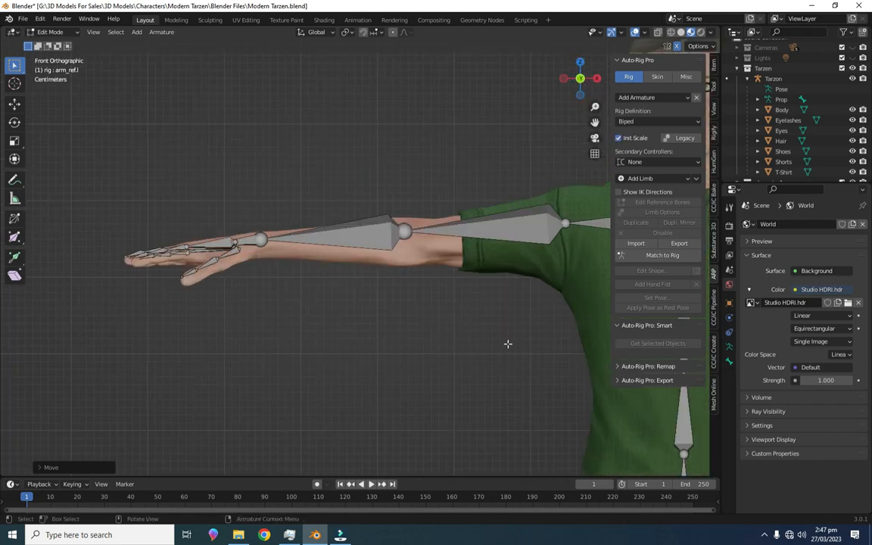
pyautogui.scroll(-4, 508, 345)
pyautogui.keyDown('shift'); pyautogui.moveTo(509, 347); pyautogui.dragTo(321, 302, button='middle'); pyautogui.keyUp('shift')
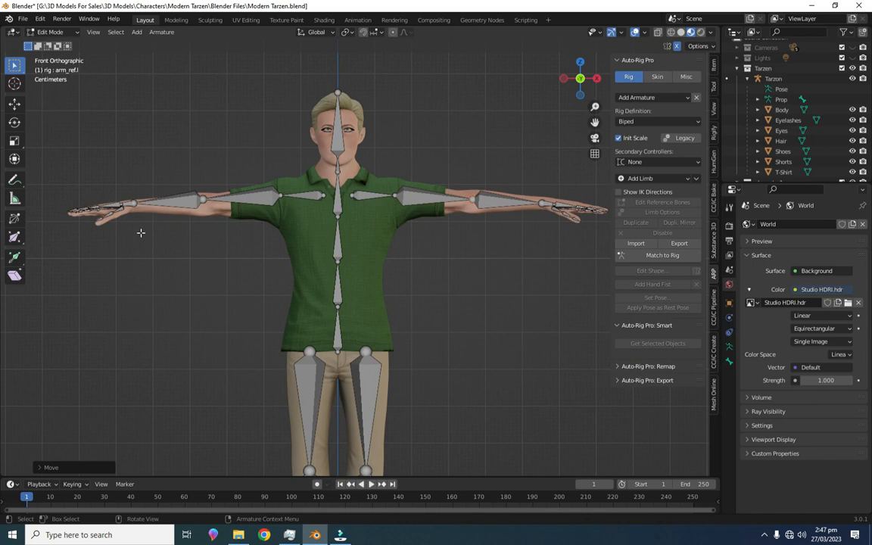
pyautogui.scroll(2, 140, 232)
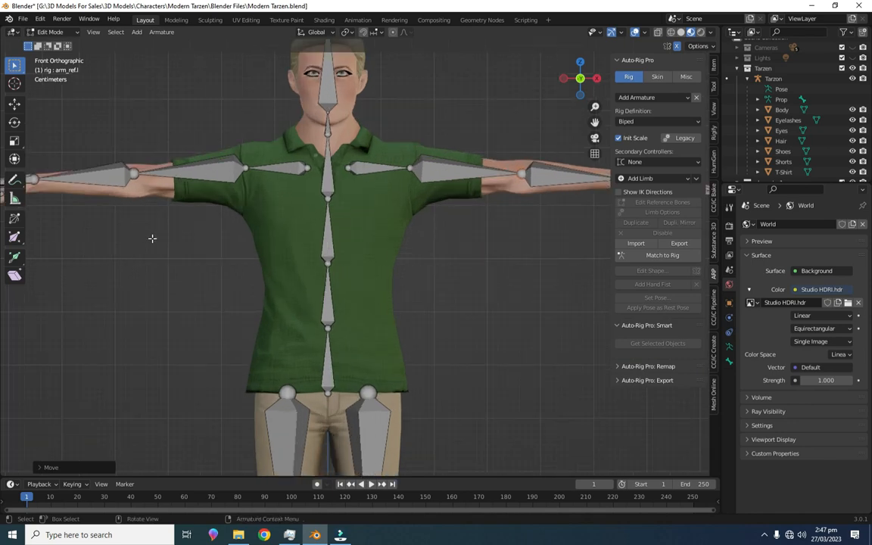
pyautogui.keyDown('shift'); pyautogui.moveTo(152, 239); pyautogui.dragTo(331, 206, button='middle'); pyautogui.keyUp('shift')
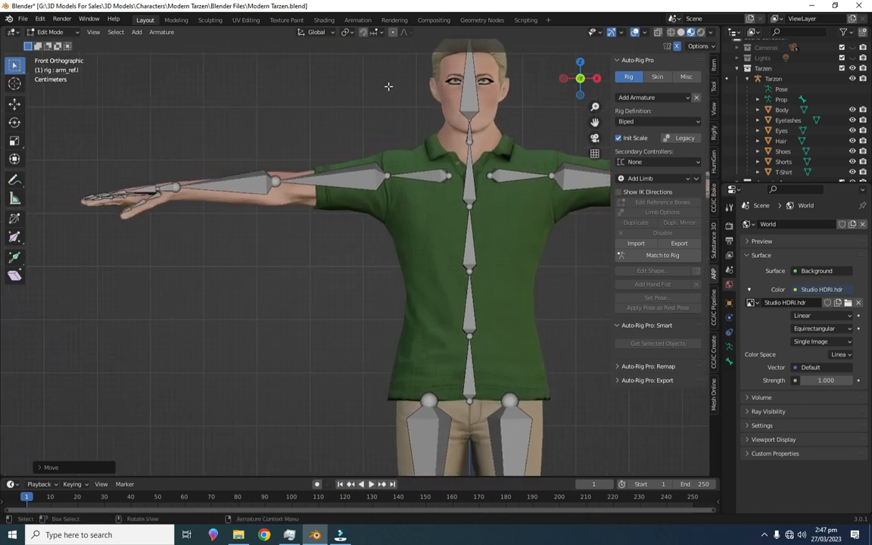
pyautogui.moveTo(388, 83); pyautogui.dragTo(1, 350)
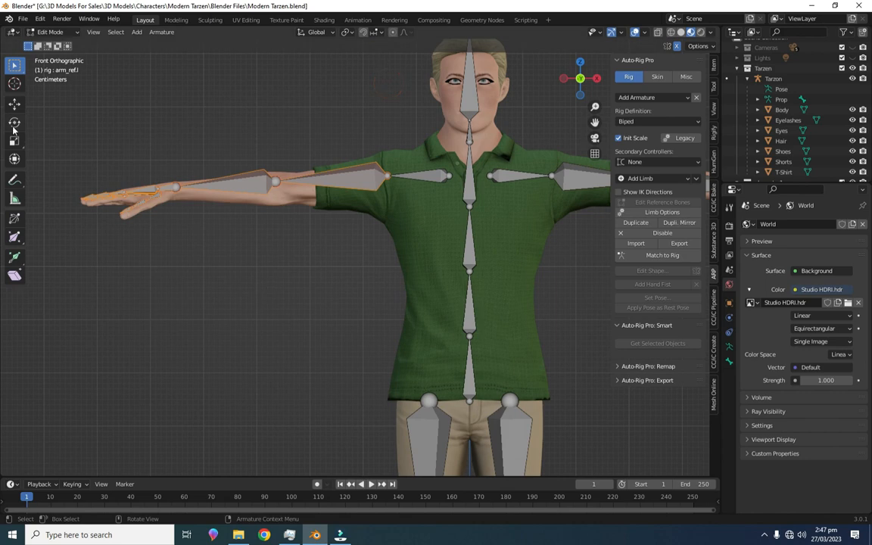
pyautogui.click(15, 104)
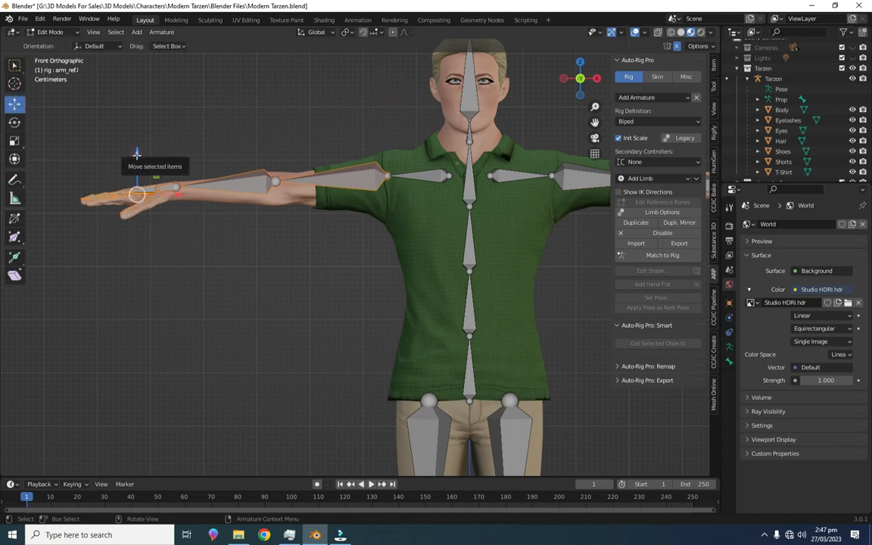
# - Turn off X-axis mirroring and nudge the selected right arm bones slightly downward in the front view
pyautogui.moveTo(136, 155); pyautogui.dragTo(138, 131)
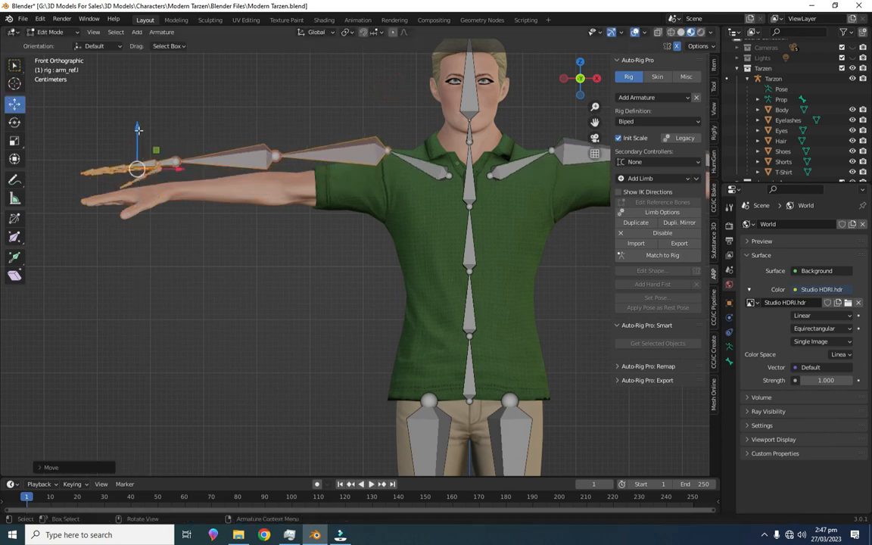
pyautogui.hotkey('ctrl', 'z')
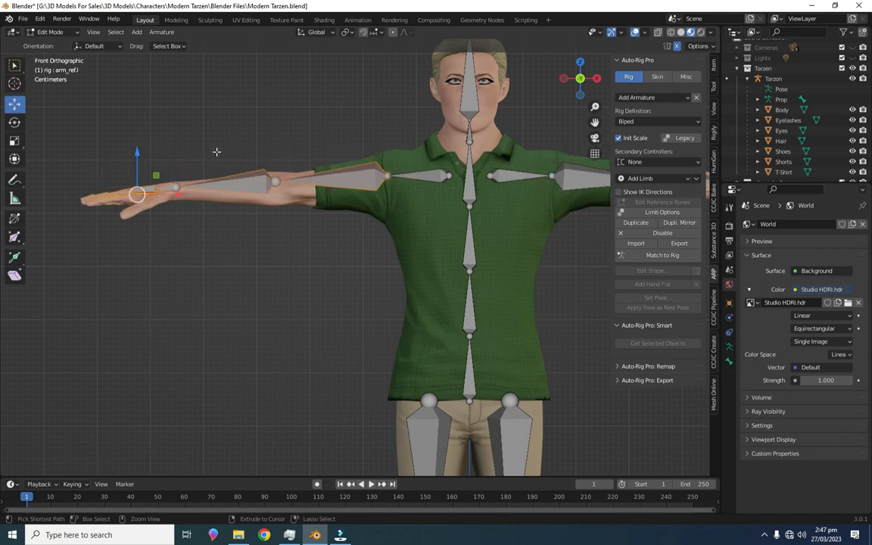
pyautogui.click(676, 46)
pyautogui.moveTo(136, 151); pyautogui.dragTo(136, 158)
# - Move the selected right arm bones about 0.003 m backward along the Y axis in the top view
pyautogui.click(580, 62)
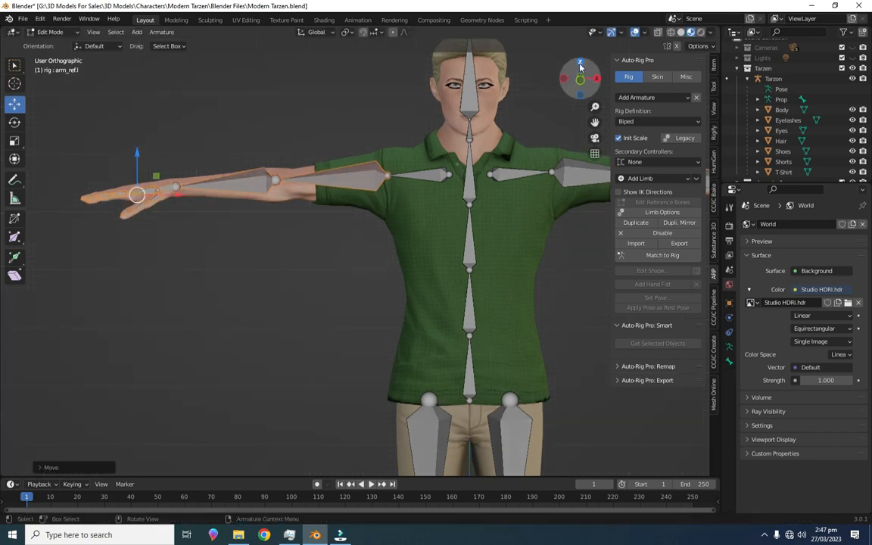
pyautogui.press('KP_Decimal')
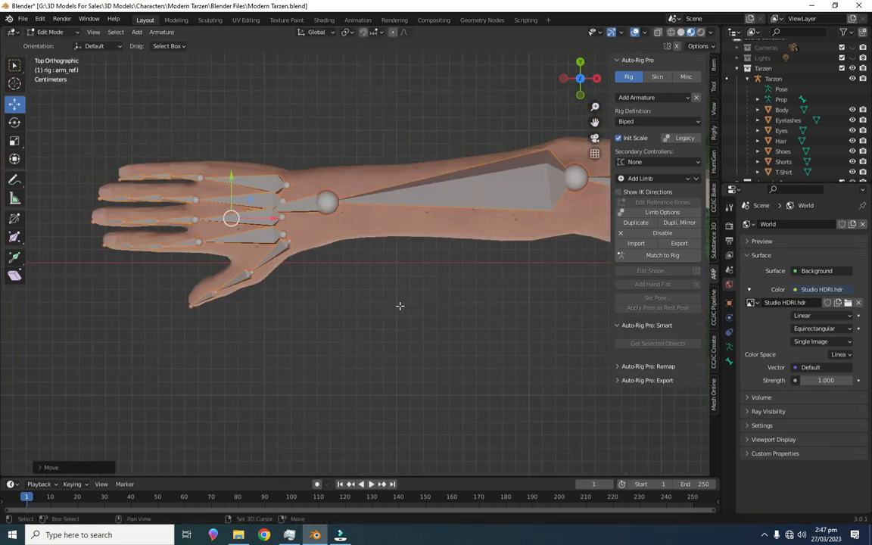
pyautogui.scroll(1, 153, 243)
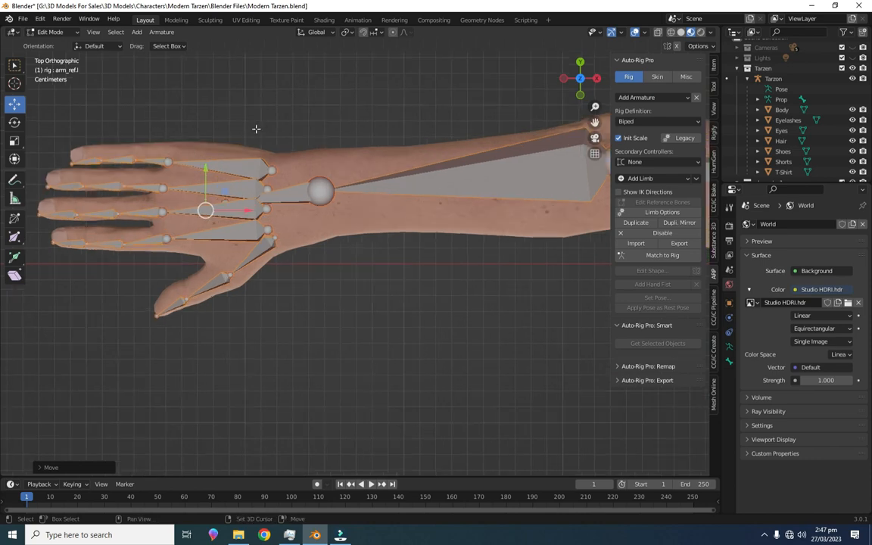
pyautogui.scroll(1, 313, 153)
pyautogui.moveTo(249, 209); pyautogui.dragTo(250, 198)
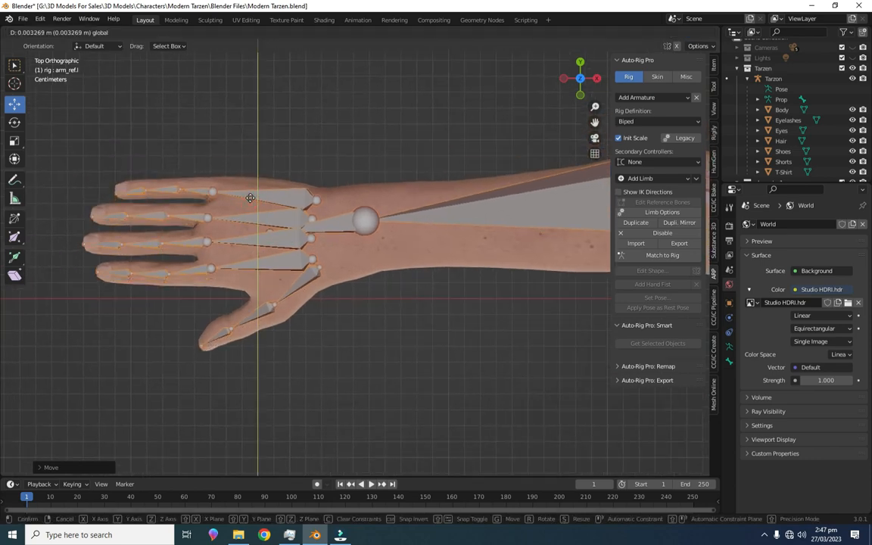
pyautogui.moveTo(250, 198); pyautogui.dragTo(249, 198)
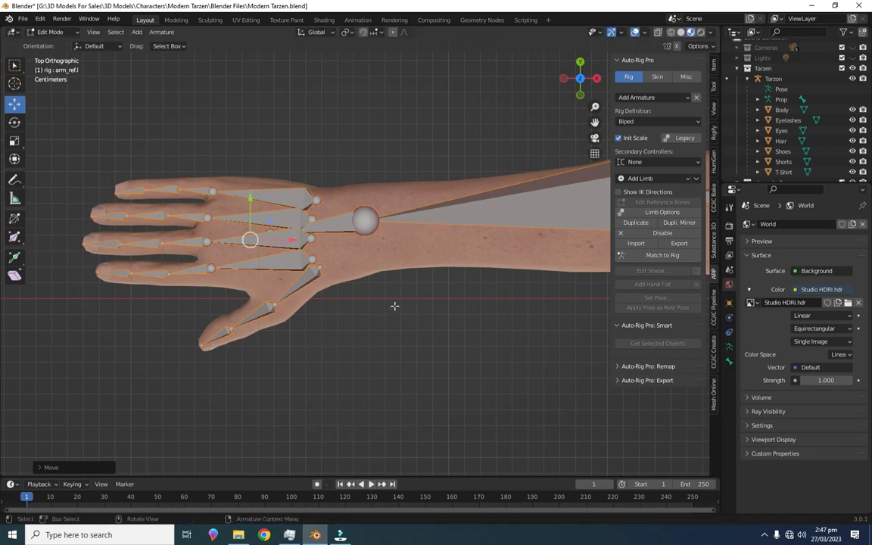
# - Examine how the adjusted right arm and finger bones fit the mesh from the top and front
pyautogui.scroll(-5, 520, 342)
pyautogui.scroll(2, 520, 342)
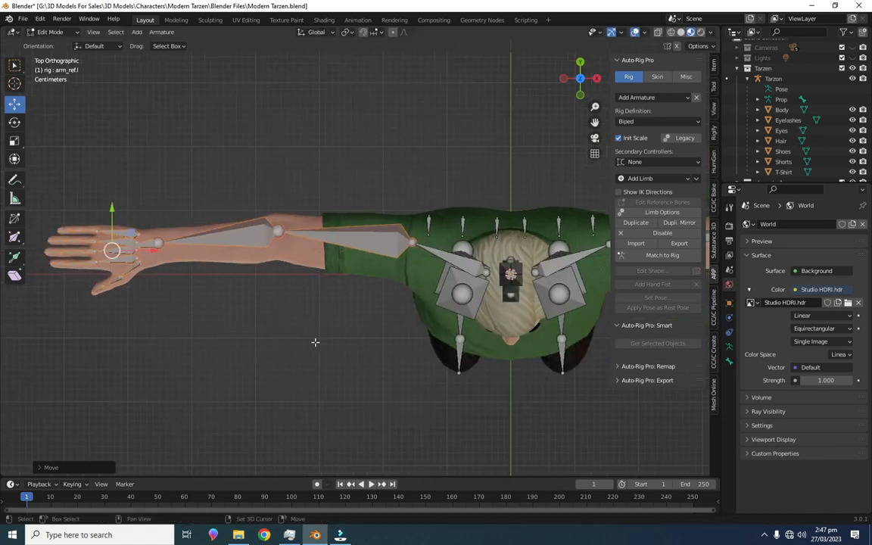
pyautogui.click(580, 94)
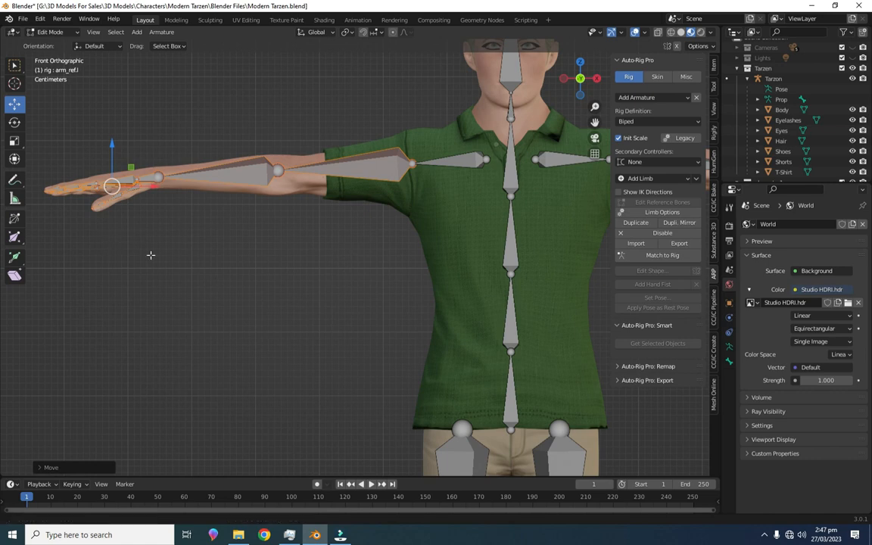
pyautogui.keyDown('shift'); pyautogui.moveTo(111, 228); pyautogui.dragTo(383, 243, button='middle'); pyautogui.keyUp('shift')
pyautogui.scroll(6, 383, 242)
pyautogui.scroll(-6, 510, 238)
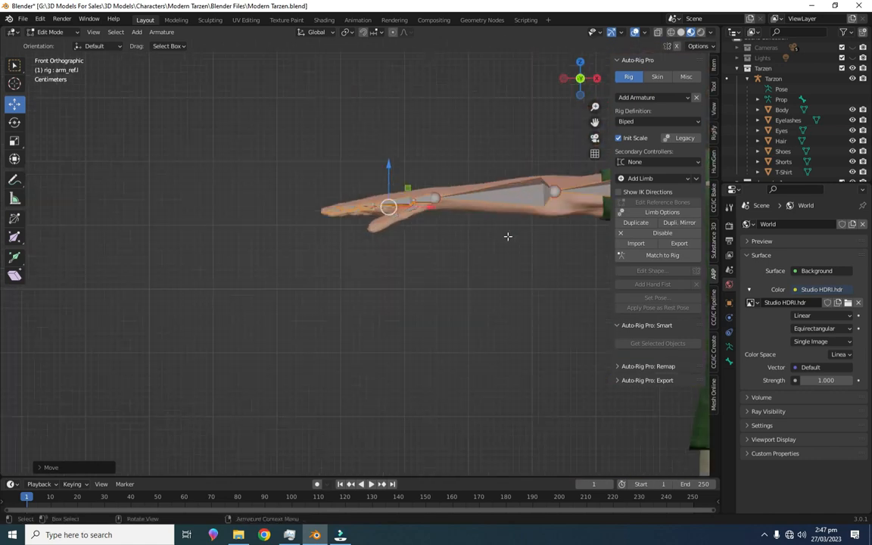
pyautogui.keyDown('shift'); pyautogui.moveTo(506, 330); pyautogui.dragTo(150, 296, button='middle'); pyautogui.keyUp('shift')
pyautogui.scroll(-4, 446, 283)
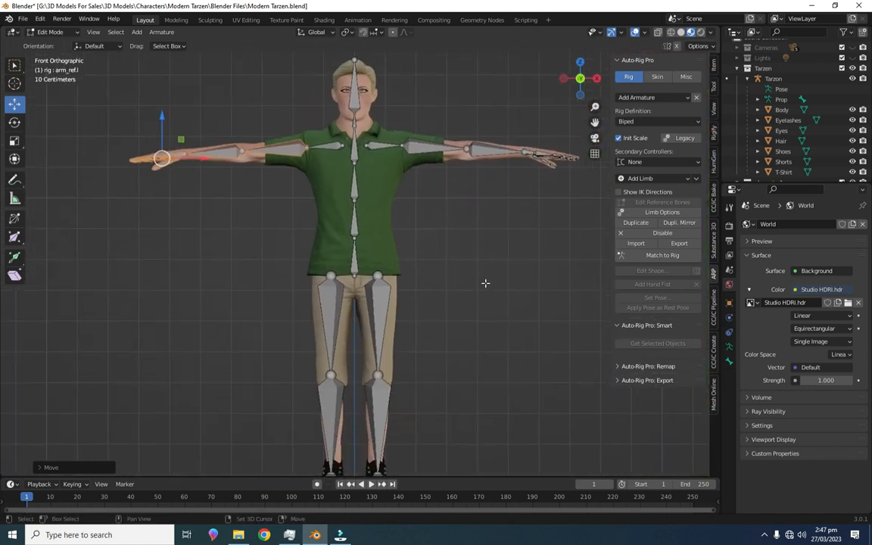
# - Deselect all bones and generate the control rig from the reference bones with Match to Rig
pyautogui.click(14, 67)
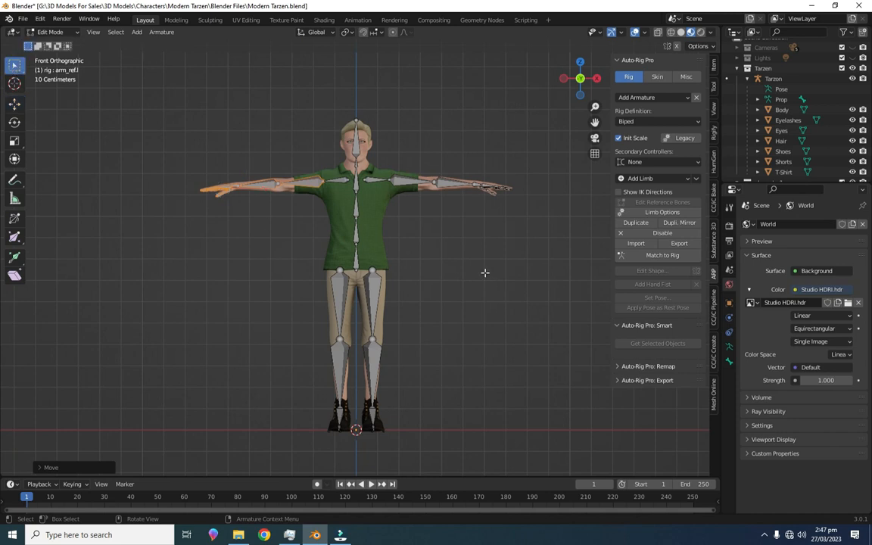
pyautogui.click(484, 272)
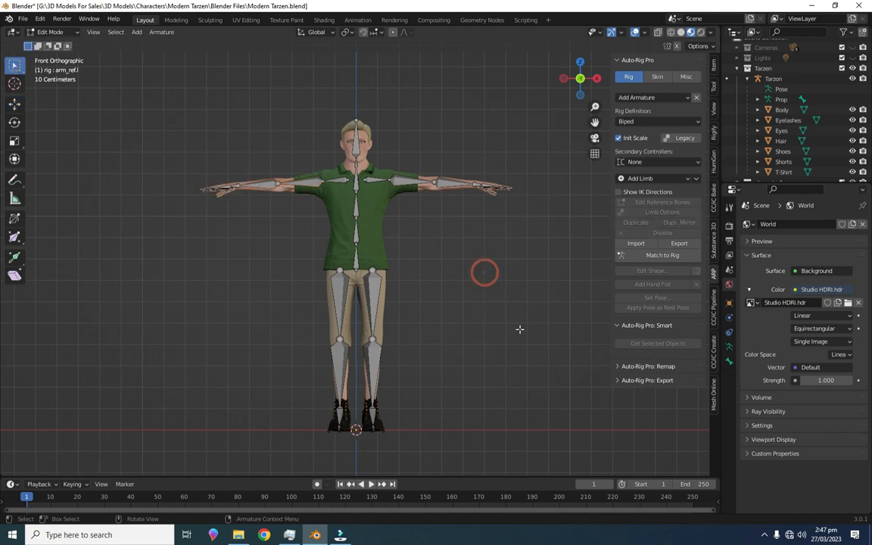
pyautogui.click(676, 257)
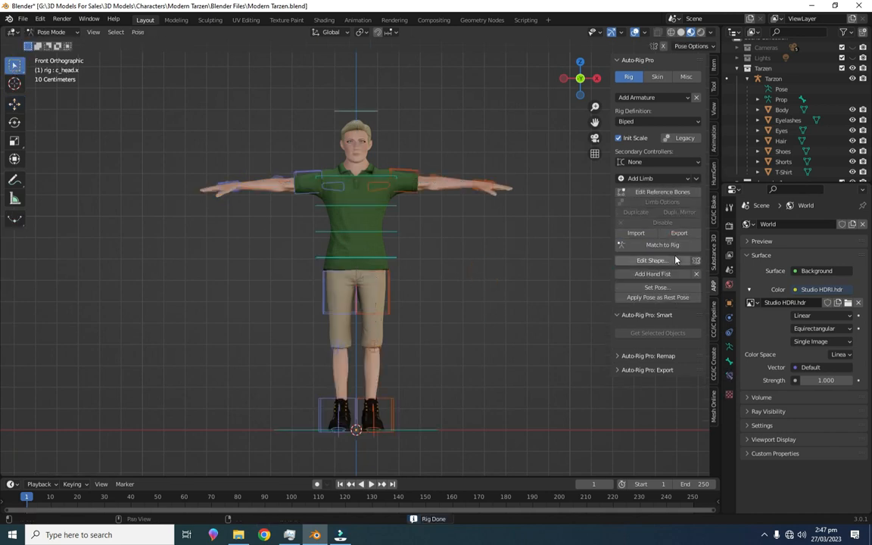
# - Examine the rig controllers around both hands and over the whole body from the front
pyautogui.scroll(3, 237, 186)
pyautogui.scroll(5, 356, 258)
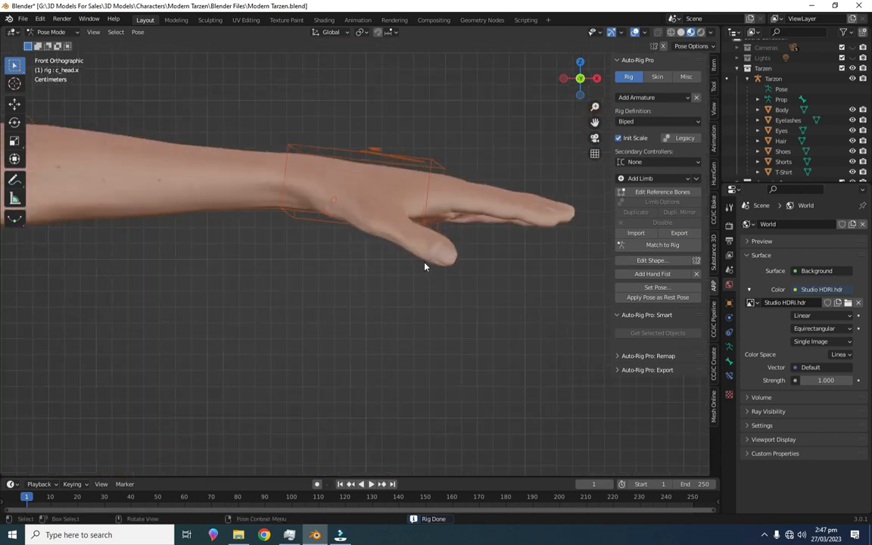
pyautogui.scroll(-7, 424, 265)
pyautogui.keyDown('shift'); pyautogui.moveTo(91, 272); pyautogui.dragTo(485, 269, button='middle'); pyautogui.keyUp('shift')
pyautogui.scroll(6, 344, 248)
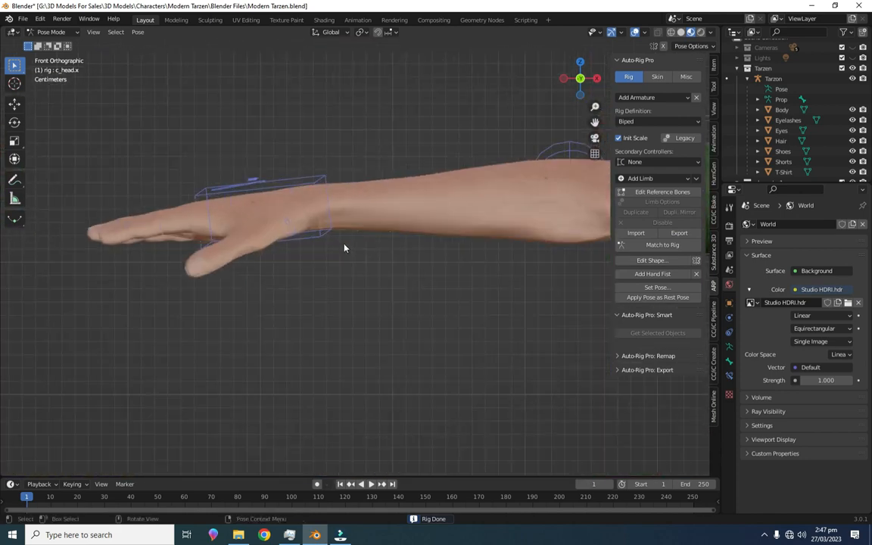
pyautogui.keyDown('shift'); pyautogui.moveTo(280, 282); pyautogui.dragTo(382, 288, button='middle'); pyautogui.keyUp('shift')
pyautogui.scroll(3, 216, 238)
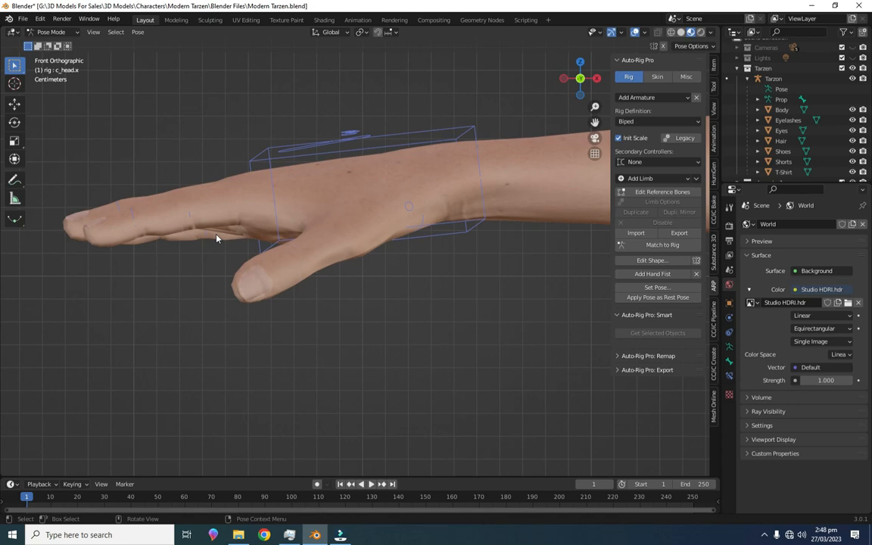
pyautogui.scroll(-10, 216, 238)
pyautogui.keyDown('shift'); pyautogui.moveTo(503, 324); pyautogui.dragTo(254, 268, button='middle'); pyautogui.keyUp('shift')
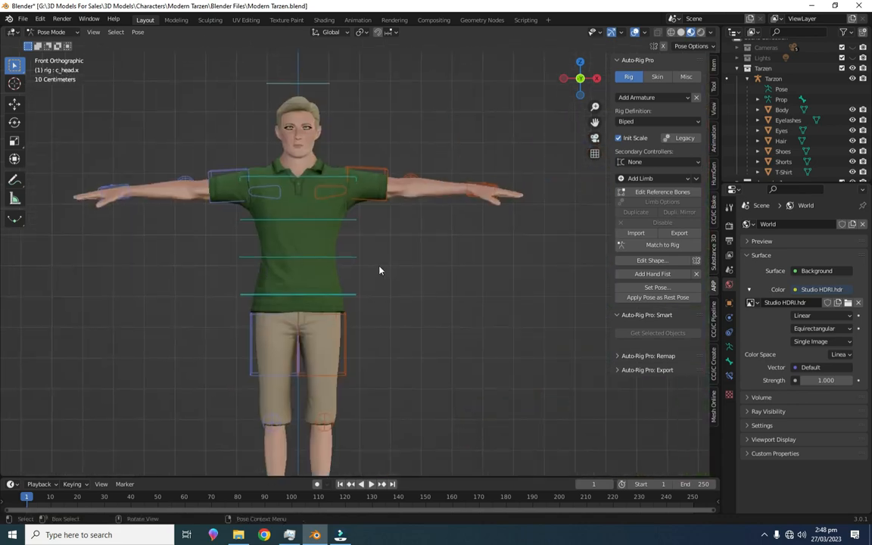
pyautogui.moveTo(389, 270)
pyautogui.keyDown('shift'); pyautogui.mouseDown(button='middle')
pyautogui.moveTo(399, 279)
pyautogui.moveTo(399, 189)
pyautogui.moveTo(399, 260)
pyautogui.mouseUp(button='middle'); pyautogui.keyUp('shift')
pyautogui.scroll(-2, 398, 249)
# - Switch to Object Mode and select all the character's meshes from Body through T-Shirt
pyautogui.click(51, 32)
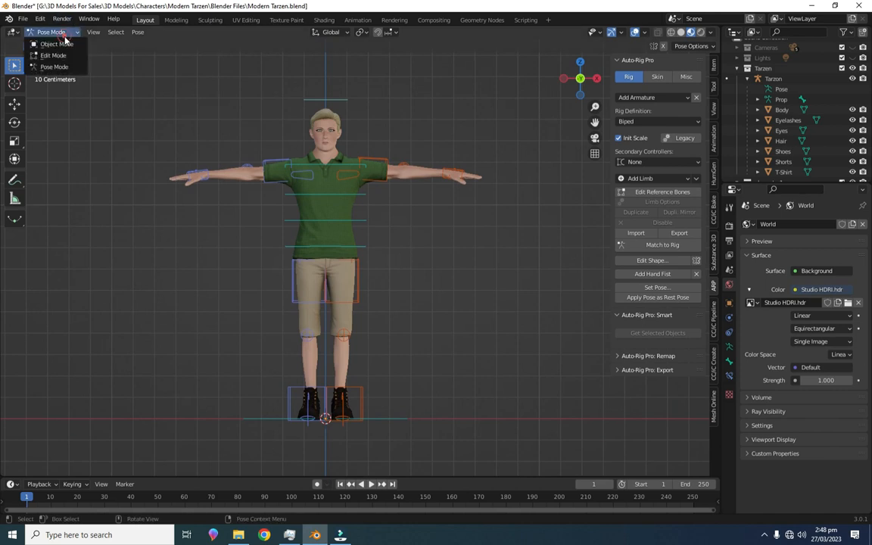
pyautogui.click(53, 43)
pyautogui.click(781, 112)
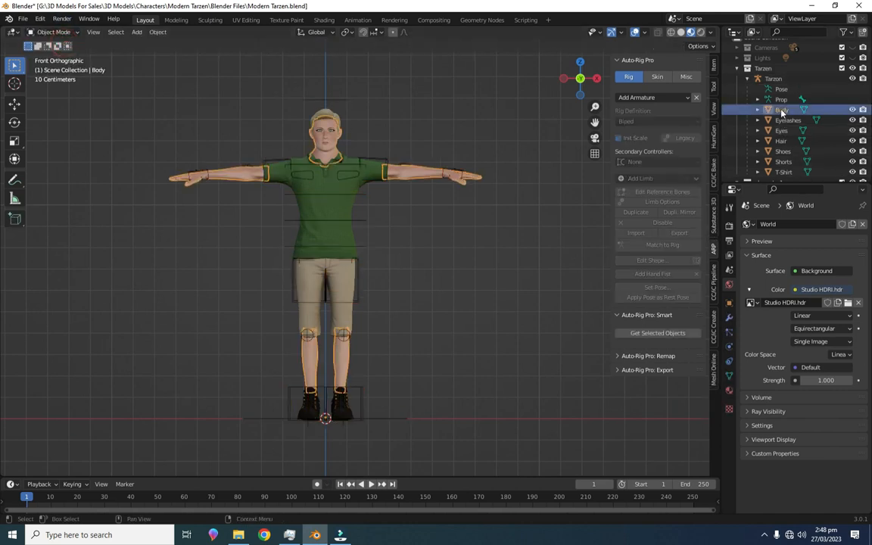
pyautogui.scroll(-3, 782, 113)
pyautogui.keyDown('shift'); pyautogui.click(786, 122); pyautogui.keyUp('shift')
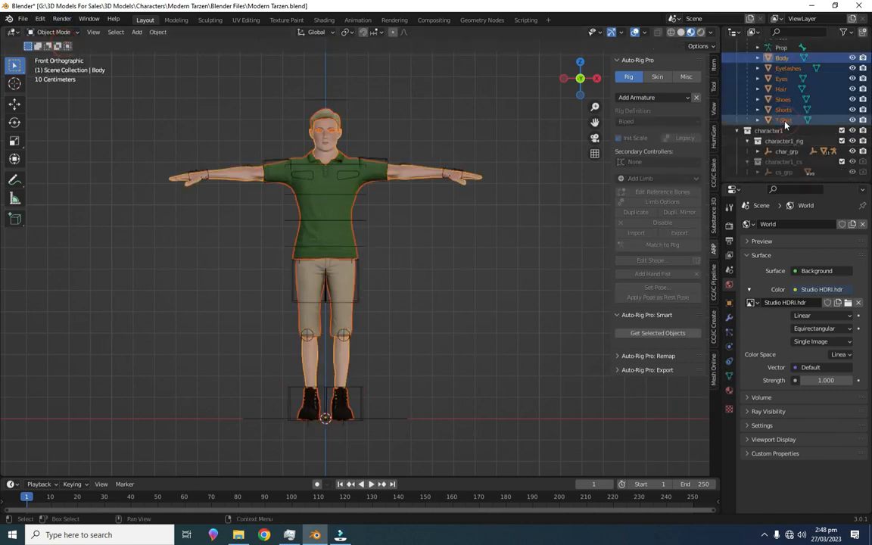
# - Add the rig to the selection as the active object and bind the meshes to it with the Heat Maps engine
pyautogui.keyDown('shift'); pyautogui.click(346, 101); pyautogui.keyUp('shift')
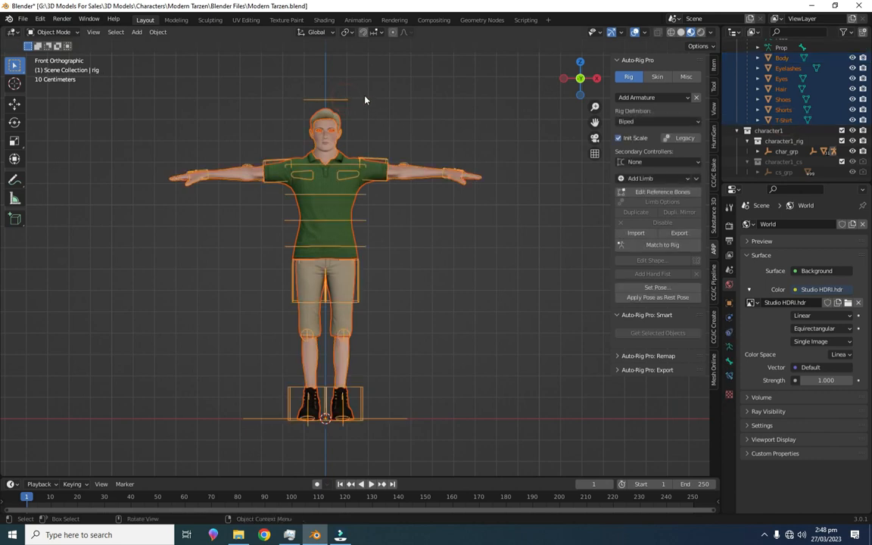
pyautogui.click(657, 77)
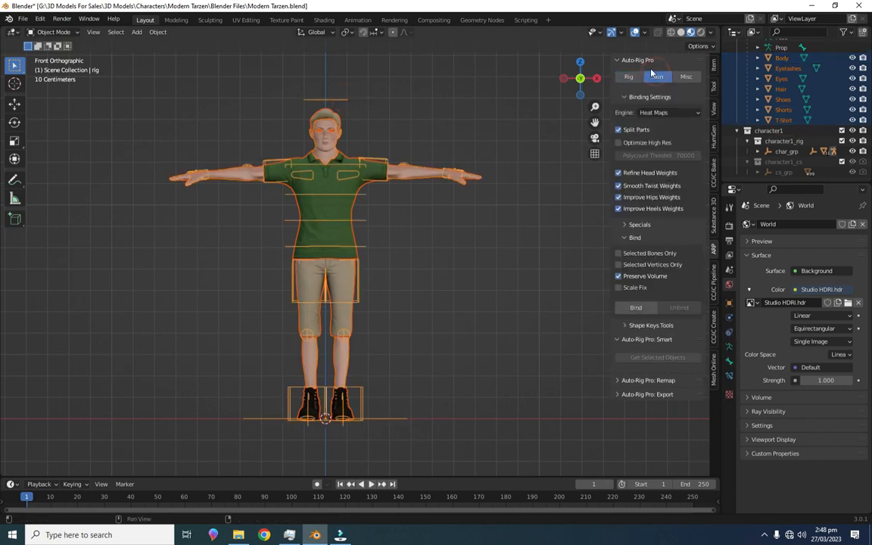
pyautogui.click(636, 307)
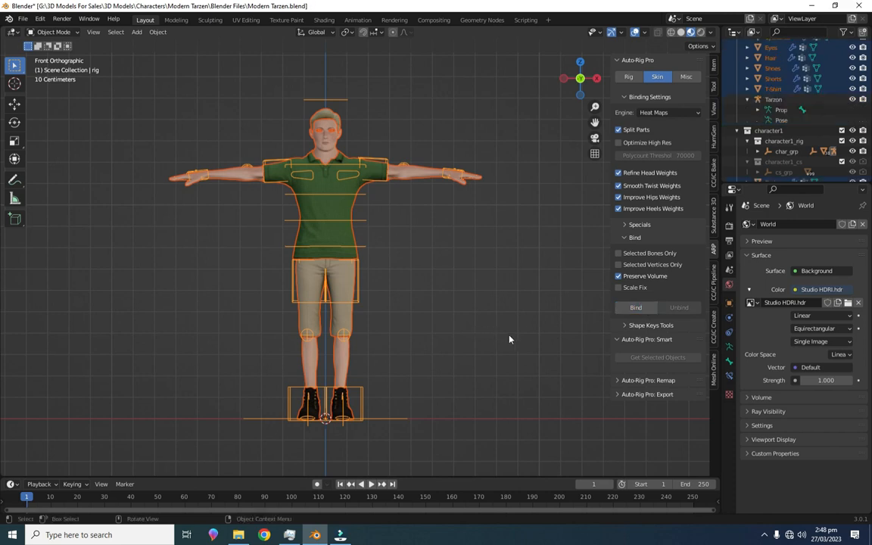
# - Switch the rig to Pose Mode and try moving the left foot IK controller across the other leg, then cancel the move
pyautogui.moveTo(509, 339); pyautogui.dragTo(515, 345, button='middle')
pyautogui.click(53, 32)
pyautogui.click(47, 58)
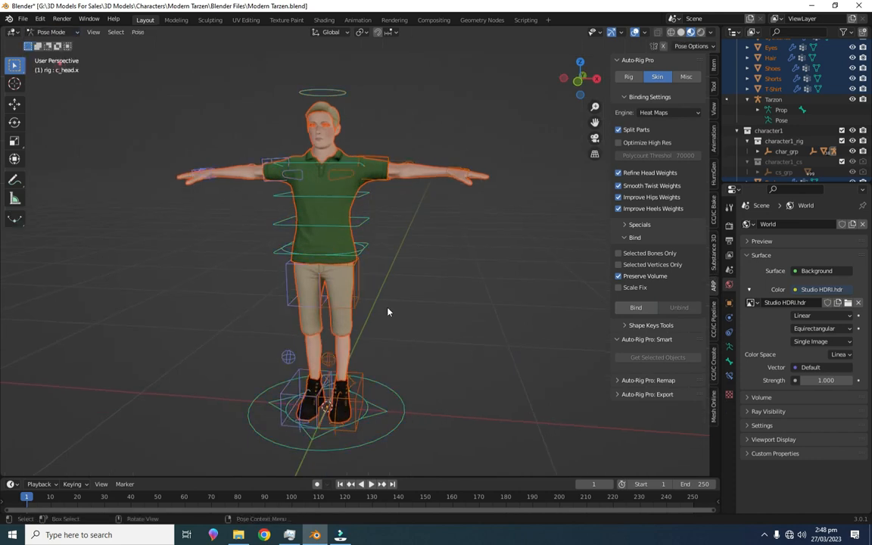
pyautogui.click(372, 385)
pyautogui.moveTo(406, 337); pyautogui.dragTo(435, 323, button='middle')
pyautogui.press('g')
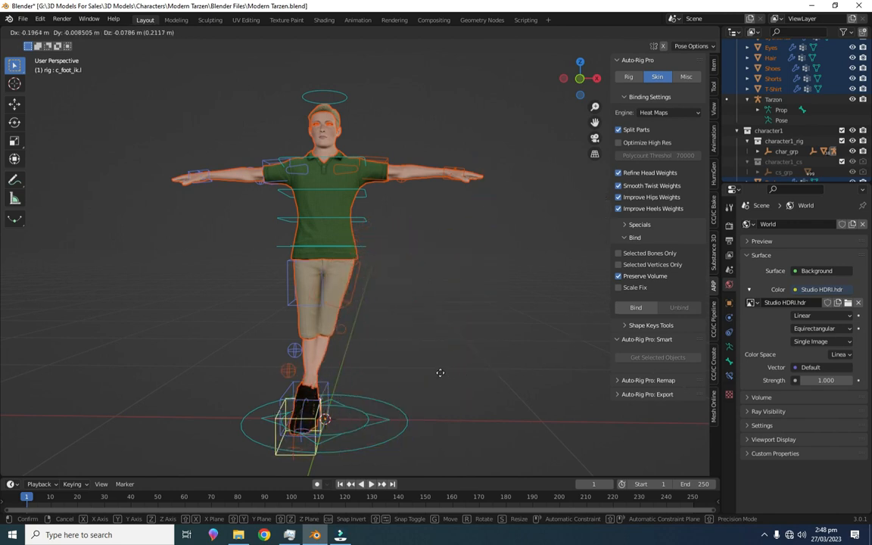
pyautogui.rightClick(526, 291)
# - Move the left foot IK controller outward and up to test the leg and shoe deformation, then undo the move
pyautogui.press('g')
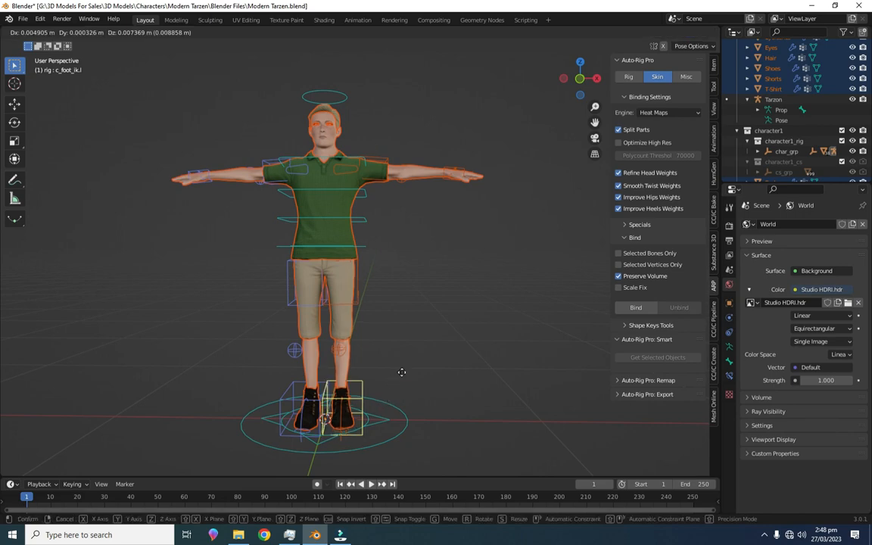
pyautogui.click(462, 304)
pyautogui.keyDown('shift'); pyautogui.moveTo(344, 433); pyautogui.dragTo(374, 258, button='middle'); pyautogui.keyUp('shift')
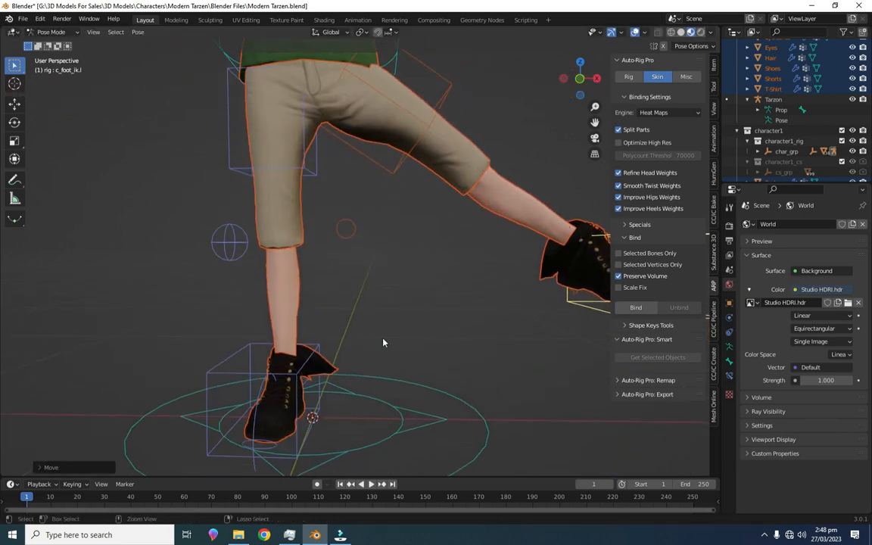
pyautogui.hotkey('ctrl', 'z')
pyautogui.scroll(-5, 426, 255)
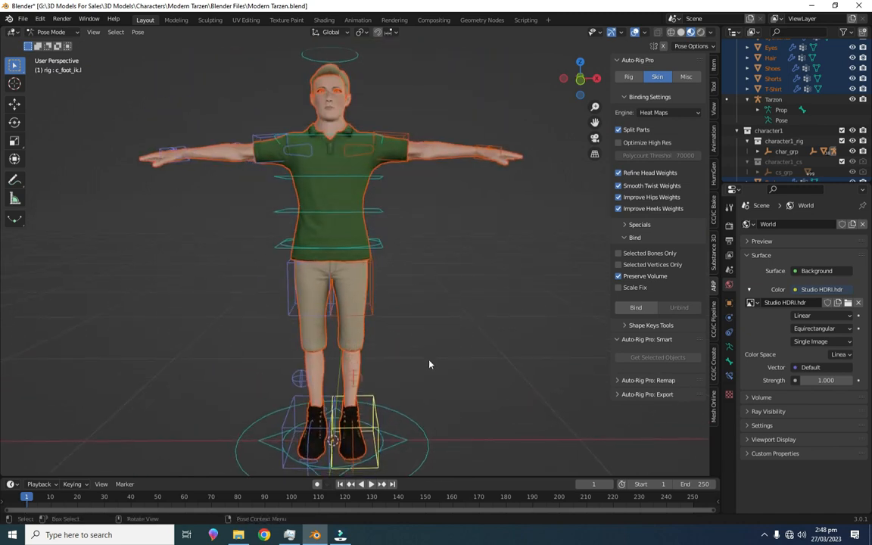
# - Move the left hand IK controller in toward the body to test the arm's bend, then undo the move
pyautogui.scroll(-1, 429, 364)
pyautogui.click(461, 167)
pyautogui.press('g')
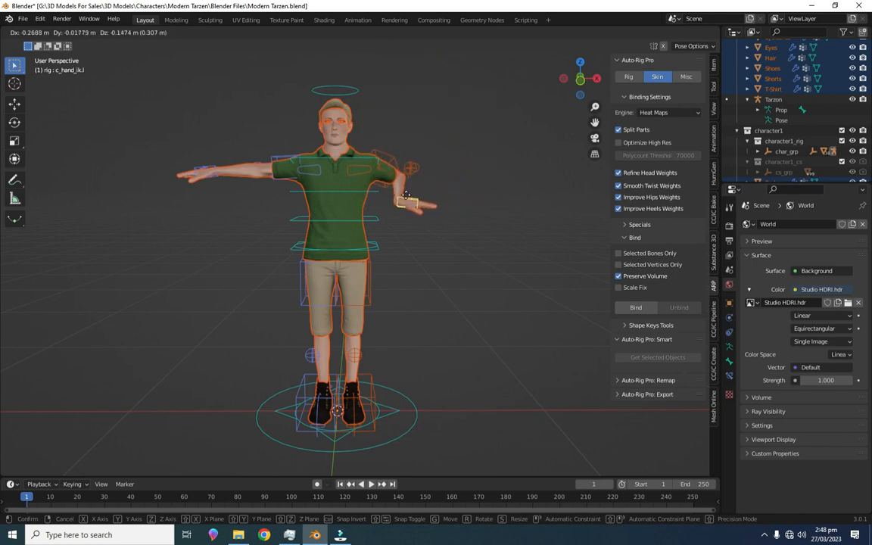
pyautogui.click(406, 195)
pyautogui.moveTo(464, 255); pyautogui.dragTo(431, 233, button='middle')
pyautogui.hotkey('ctrl', 'z')
# - Test the hip deformation by rotating the c_root.x and c_root_master.x controllers, cancelling each rotation
pyautogui.click(377, 243)
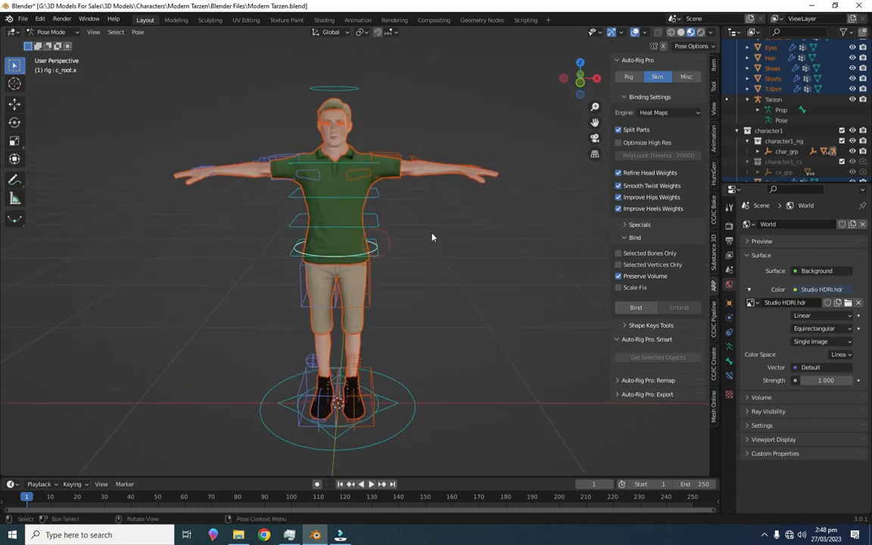
pyautogui.press('r')
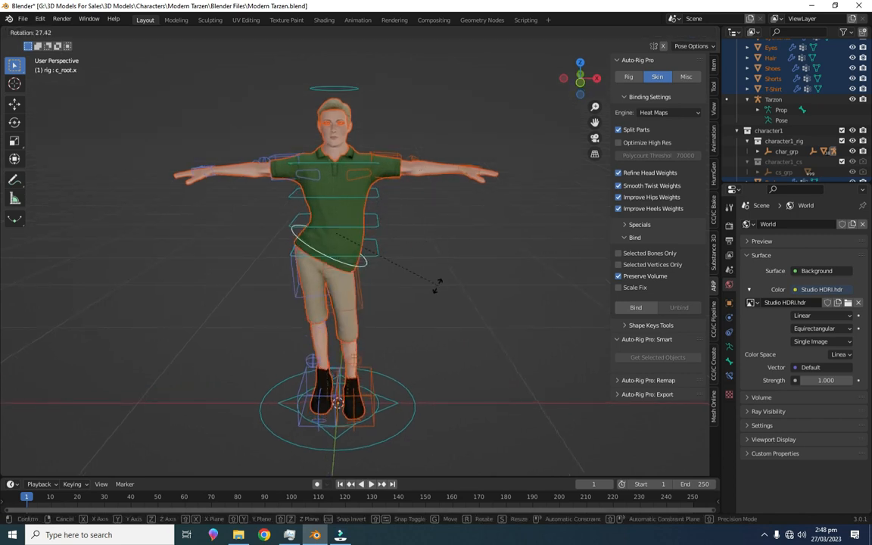
pyautogui.rightClick(437, 284)
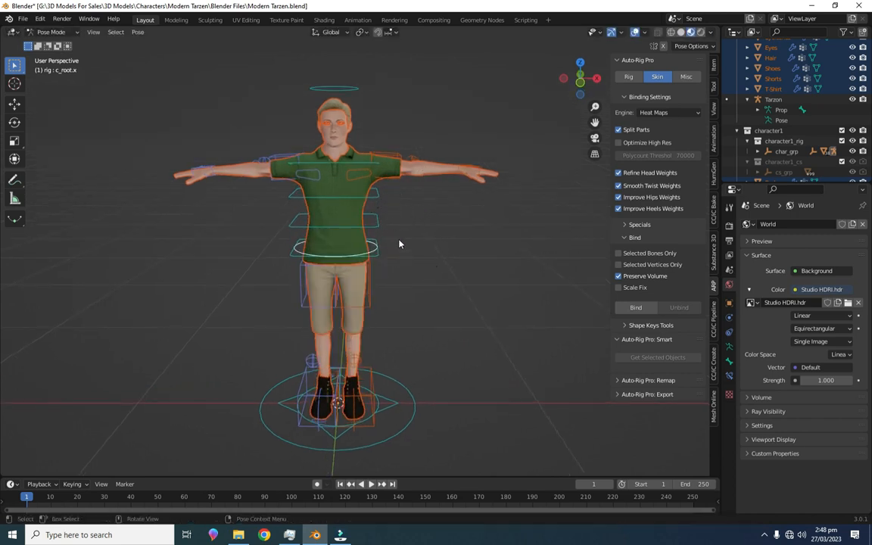
pyautogui.click(376, 252)
pyautogui.press('r')
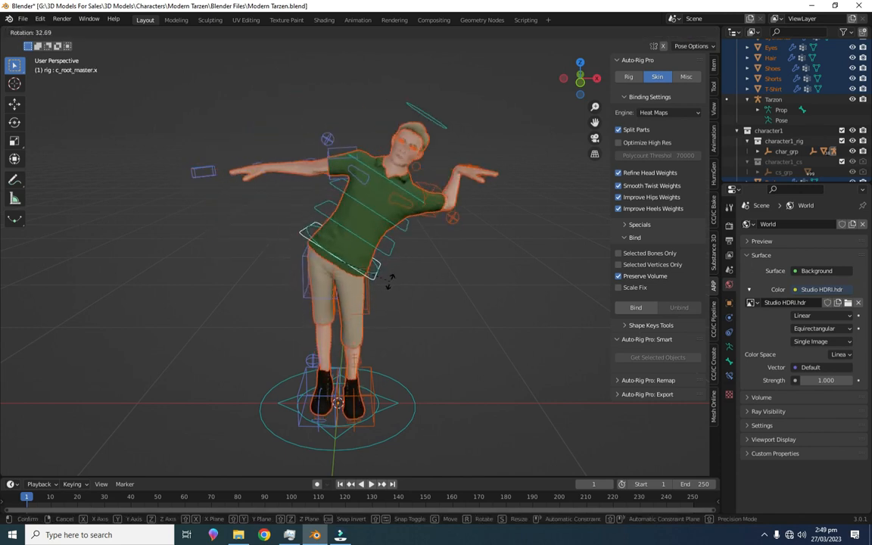
pyautogui.rightClick(386, 264)
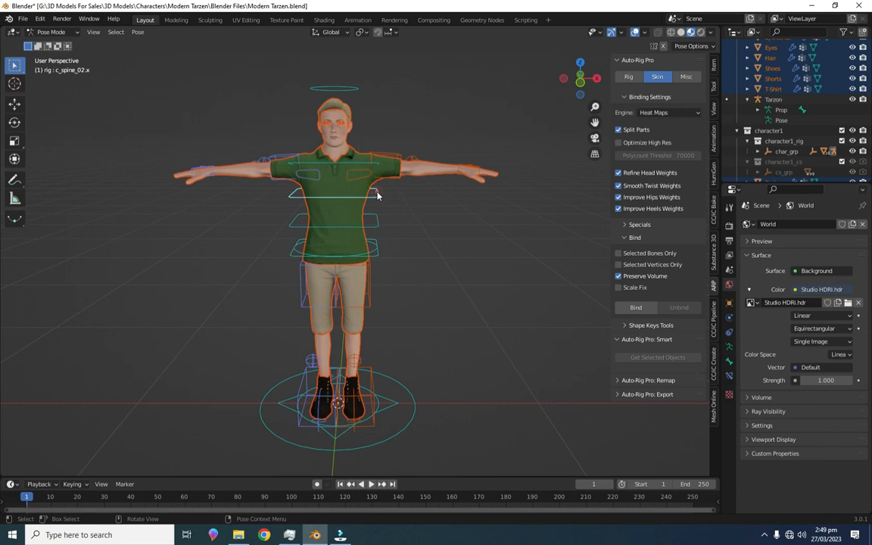
# - Test the upper body by rotating the c_spine_02.x and c_head.x controllers, cancelling each rotation
pyautogui.press('r')
pyautogui.rightClick(392, 210)
pyautogui.press('r')
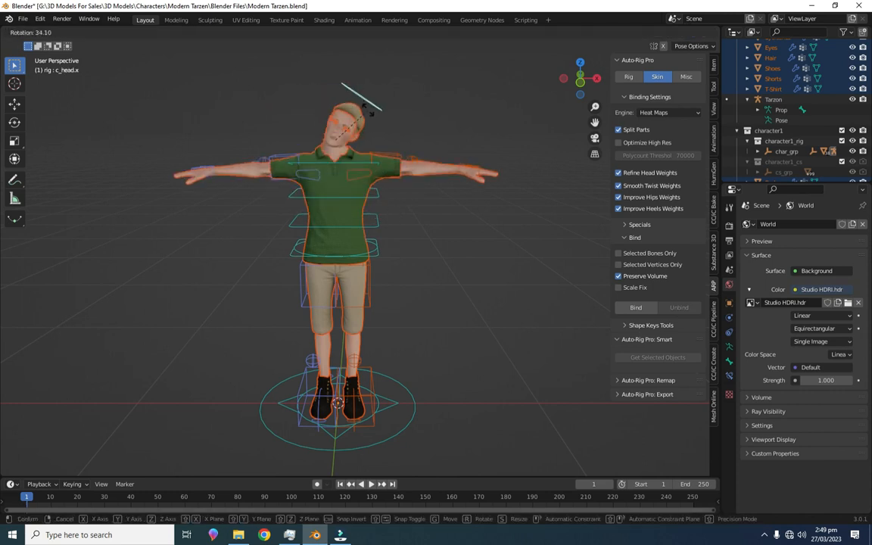
pyautogui.rightClick(381, 119)
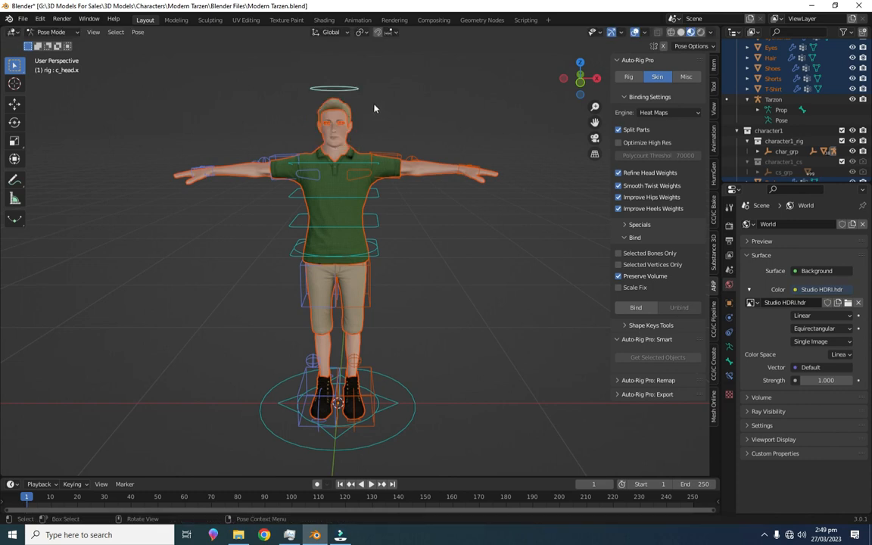
pyautogui.press('r')
pyautogui.rightClick(361, 113)
pyautogui.press('r')
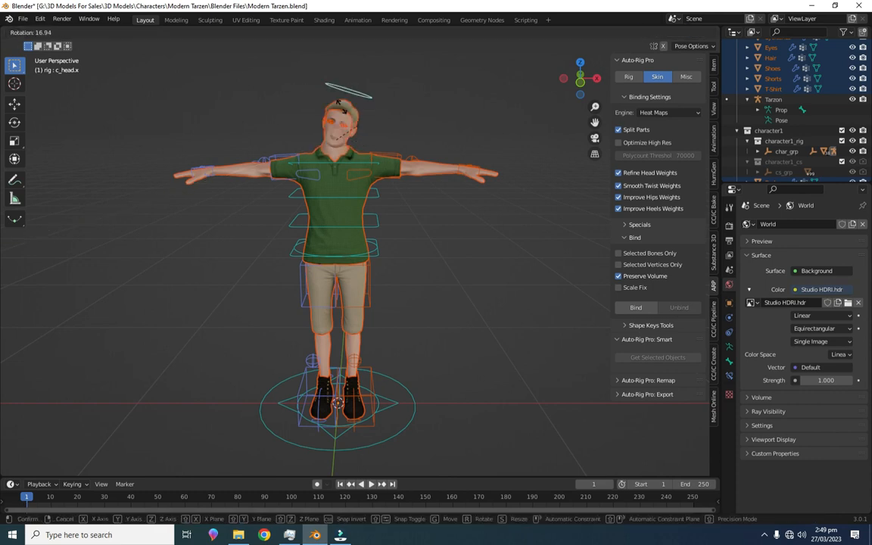
pyautogui.rightClick(359, 119)
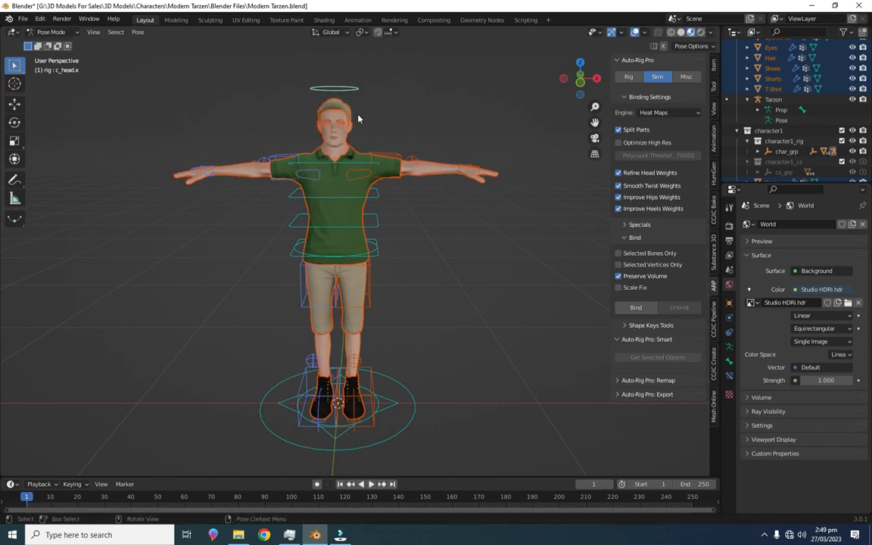
# - Return to Object Mode and select only the Shoes mesh, framed closely
pyautogui.click(50, 32)
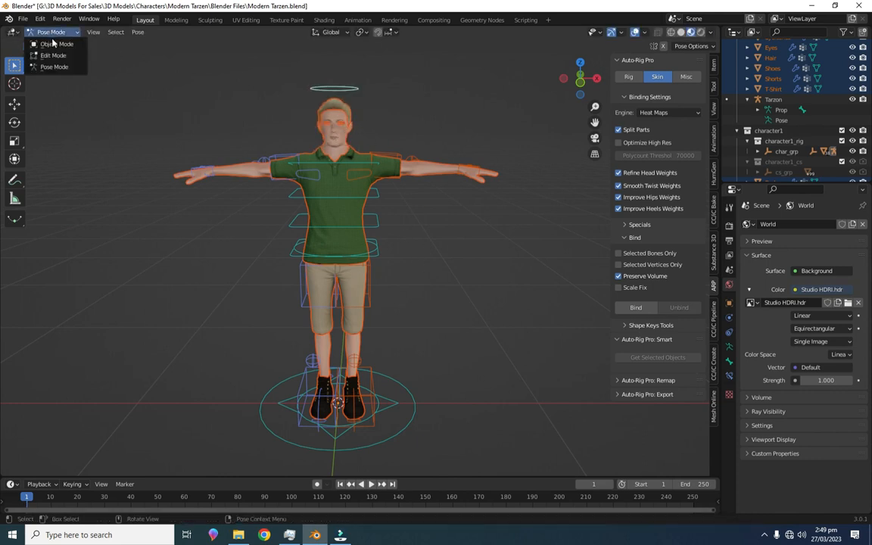
pyautogui.click(52, 44)
pyautogui.click(392, 261)
pyautogui.click(358, 413)
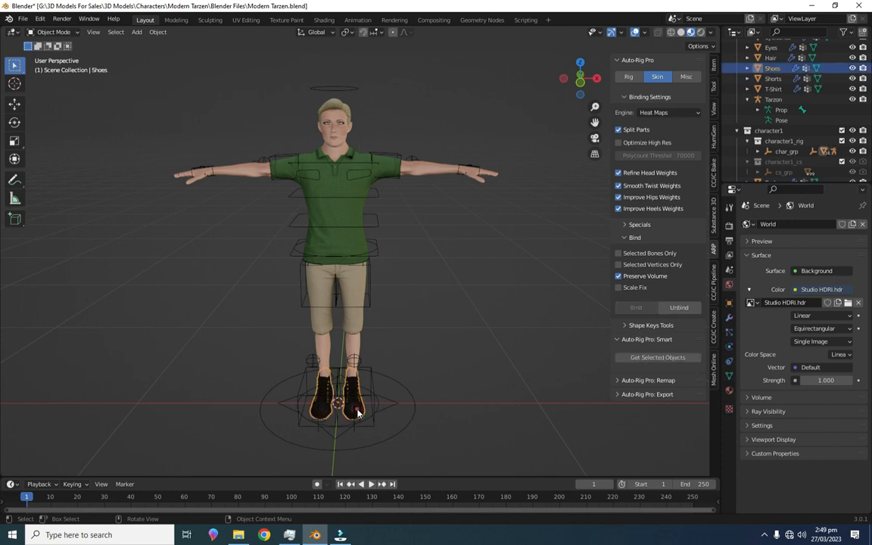
pyautogui.press('KP_Decimal')
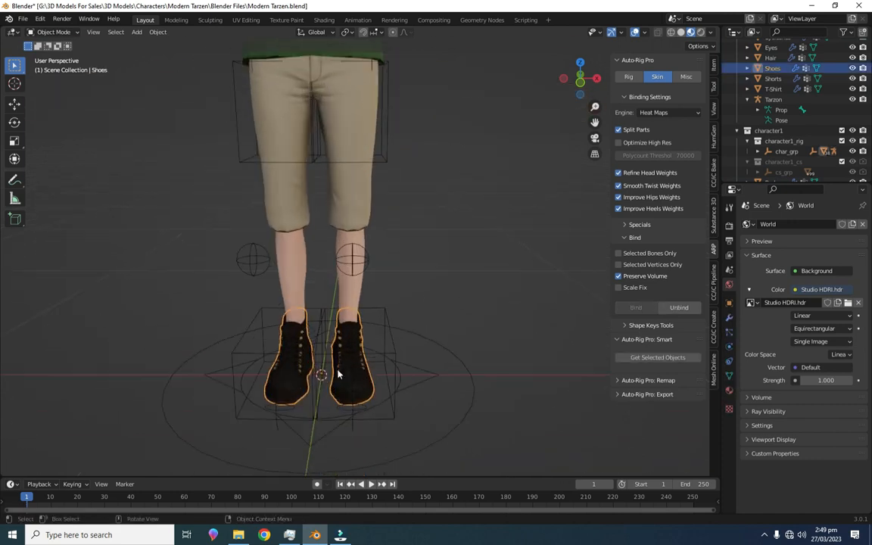
pyautogui.scroll(1, 361, 377)
pyautogui.keyDown('shift'); pyautogui.moveTo(449, 339); pyautogui.dragTo(452, 296, button='middle'); pyautogui.keyUp('shift')
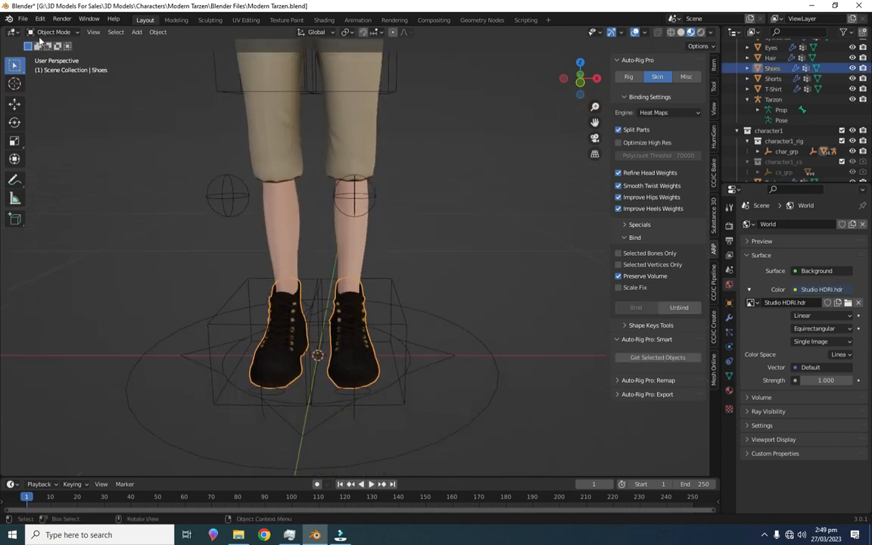
# - Put the Shoes mesh in Weight Paint mode and sort its vertex groups by name
pyautogui.click(41, 33)
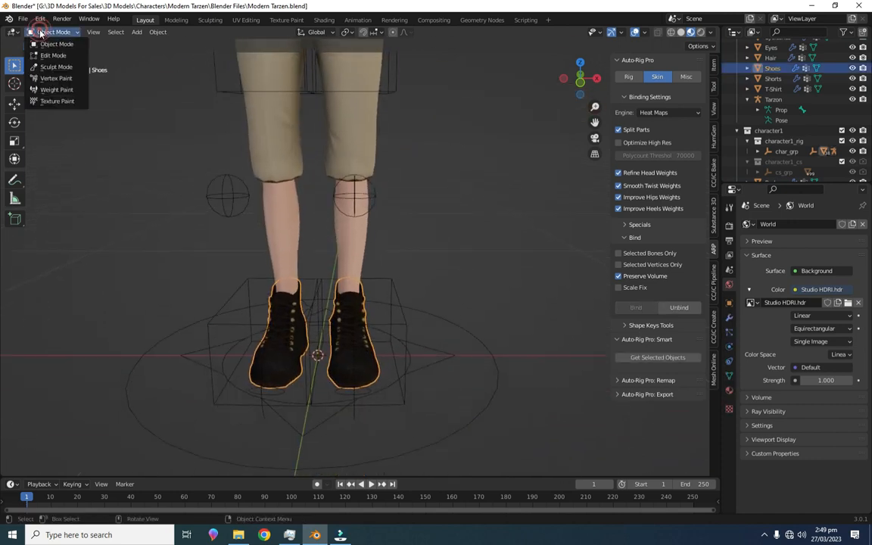
pyautogui.click(56, 90)
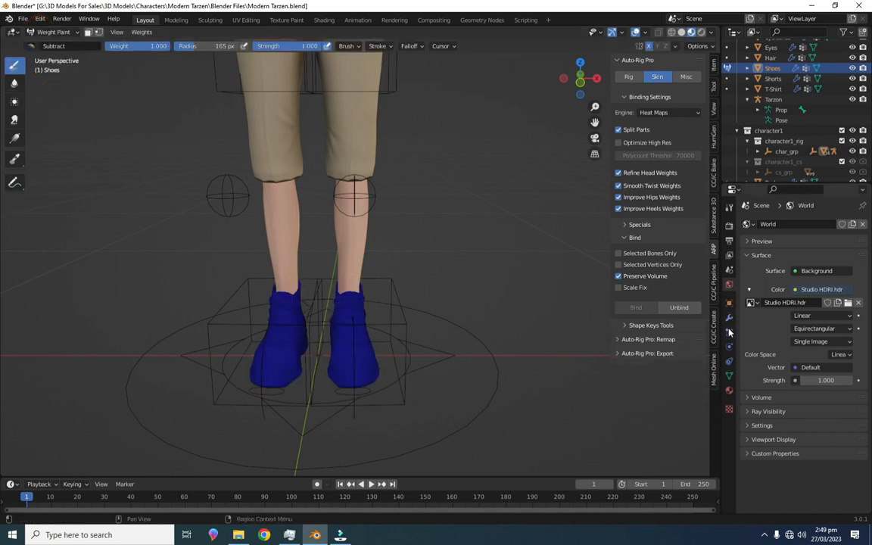
pyautogui.click(729, 375)
pyautogui.click(860, 281)
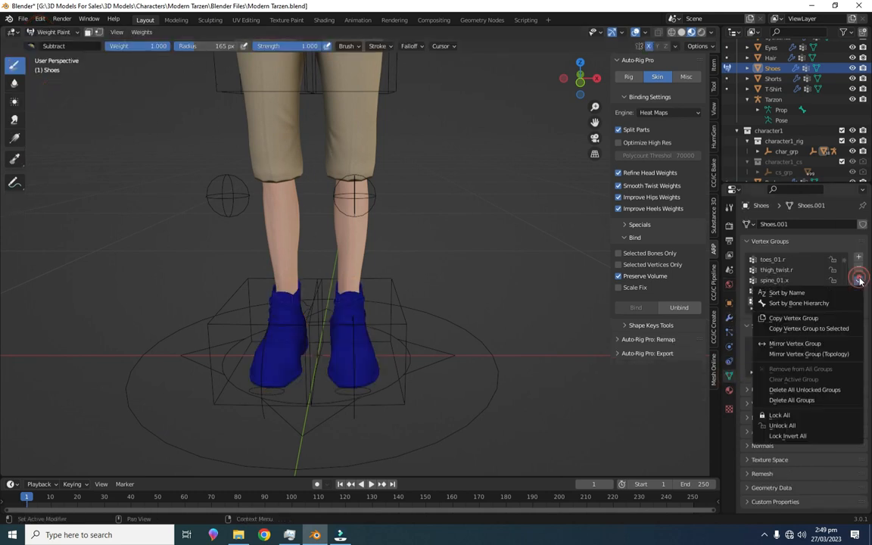
pyautogui.click(794, 290)
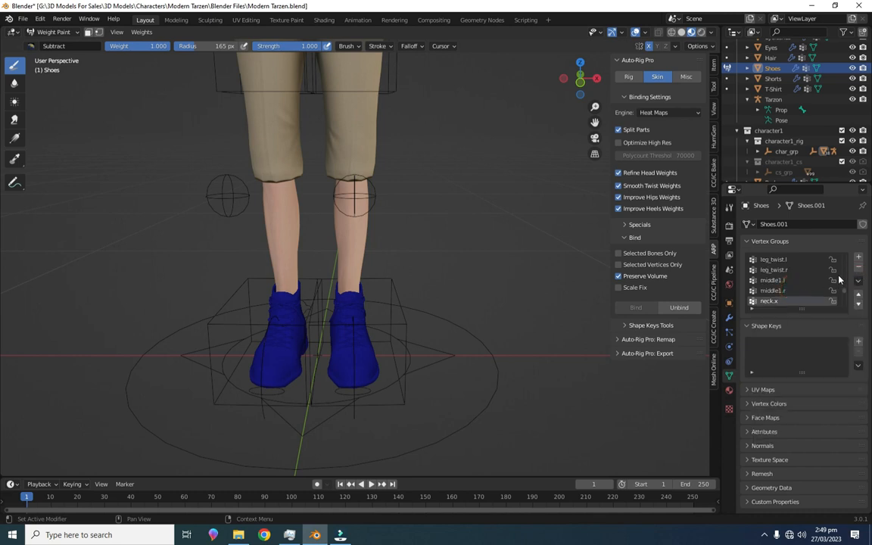
# - Examine the shoe weights group by group, from the toes_01 vertex groups back through the list to the leg_twist groups
pyautogui.moveTo(846, 294); pyautogui.dragTo(846, 310)
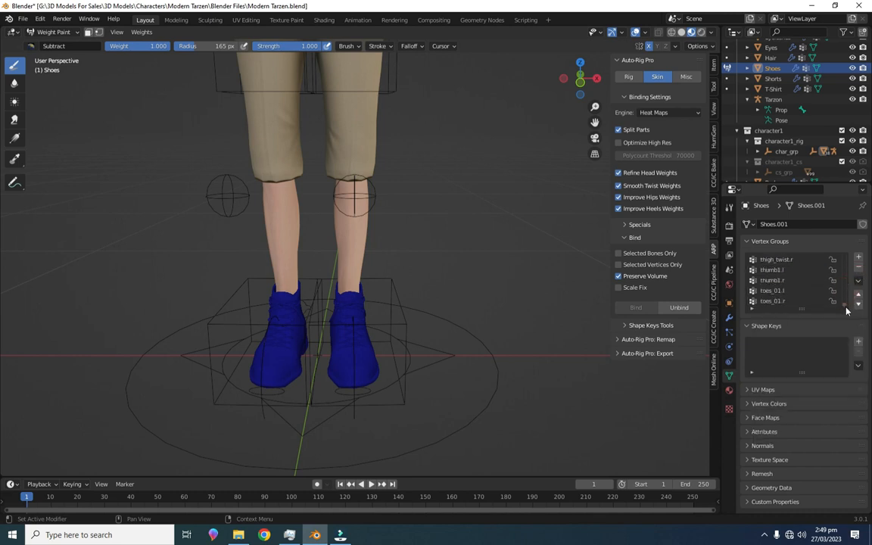
pyautogui.click(772, 301)
pyautogui.click(772, 292)
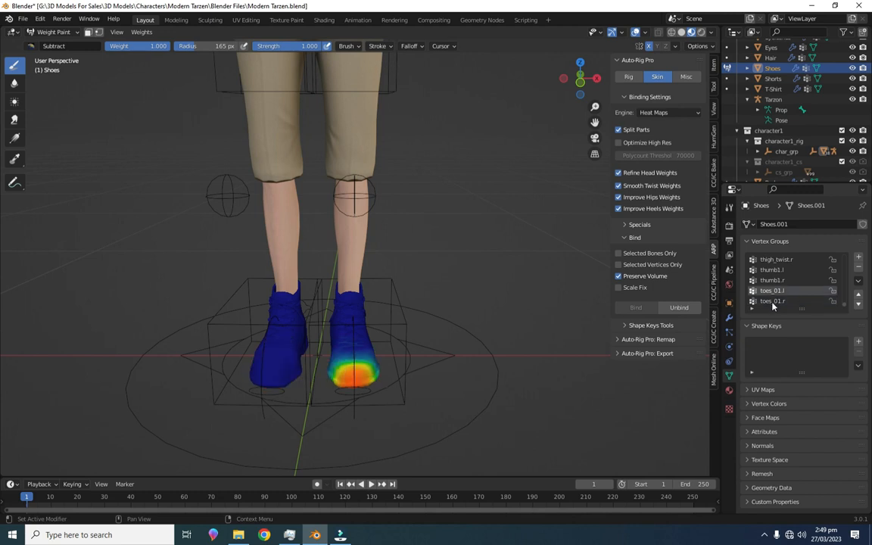
pyautogui.press('Up')
pyautogui.press('Up')
pyautogui.press('Up')
pyautogui.press('Up')
pyautogui.press('Up')
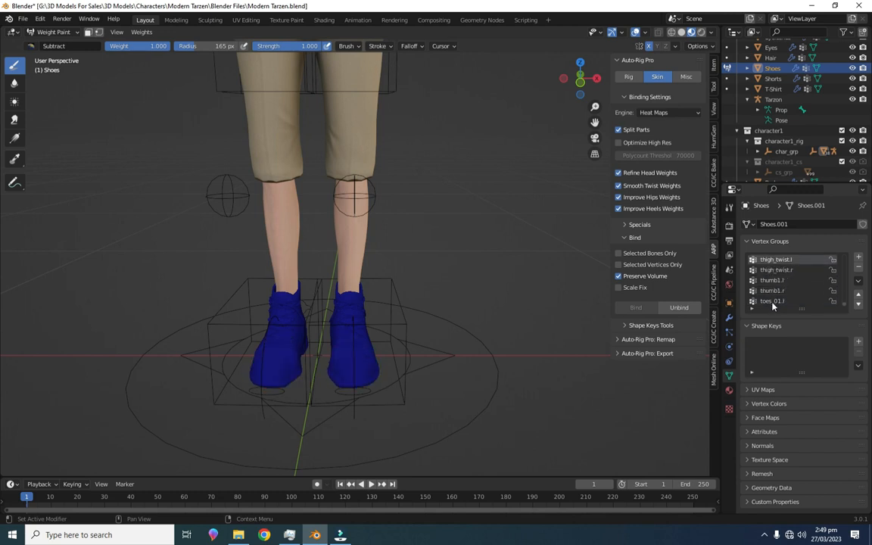
pyautogui.press('Up')
pyautogui.press('Up')
pyautogui.press('Up')
pyautogui.press('Up')
pyautogui.press('Up')
pyautogui.press('Up')
pyautogui.press('Up')
pyautogui.press('Up')
pyautogui.press('Up')
pyautogui.press('Up')
pyautogui.press('Up')
pyautogui.press('Up')
pyautogui.press('Up')
pyautogui.scroll(1, 772, 305)
pyautogui.press('Down')
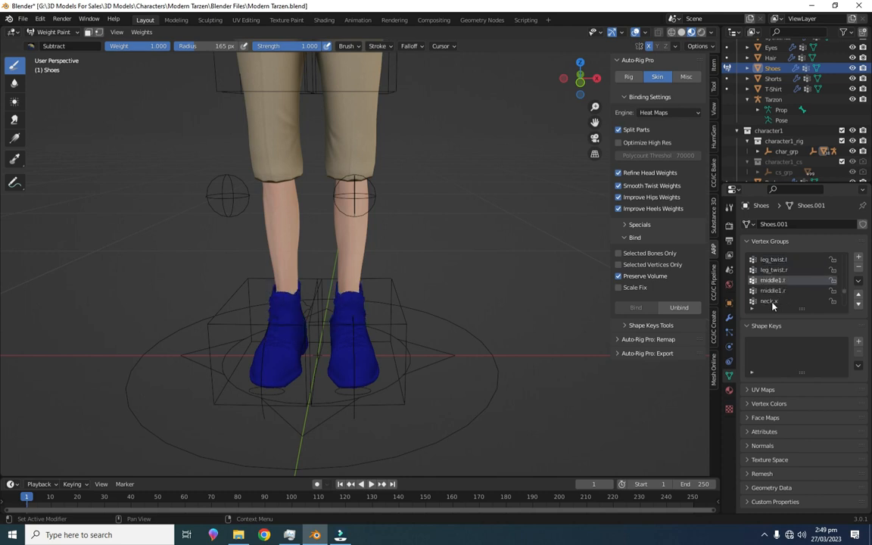
# - Make leg_twist.r the active vertex group and subtract its stray weights from all around the left shoe
pyautogui.press('Up')
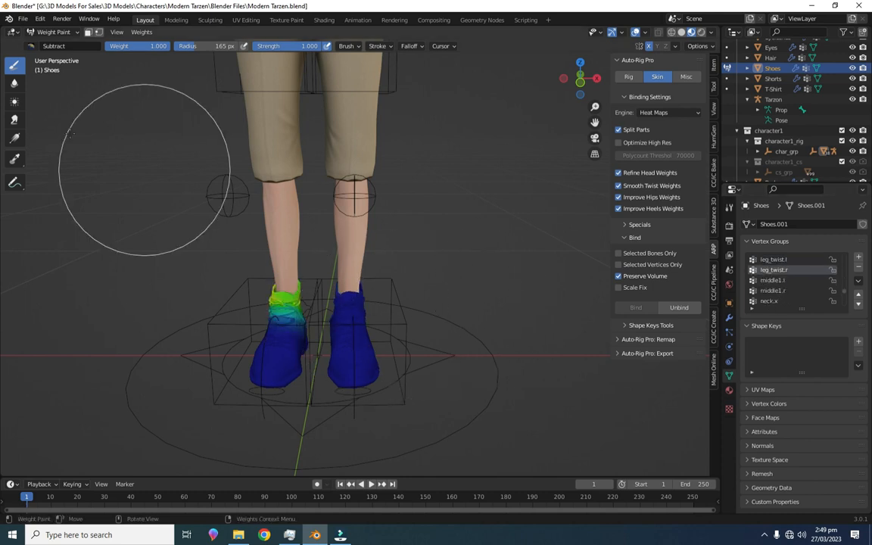
pyautogui.scroll(2, 338, 327)
pyautogui.scroll(2, 342, 325)
pyautogui.moveTo(345, 325); pyautogui.dragTo(387, 360, button='middle')
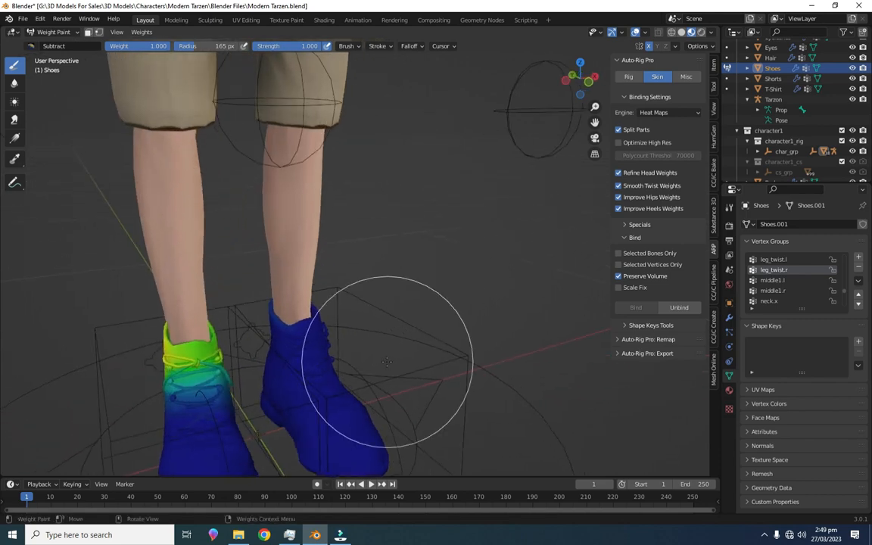
pyautogui.scroll(4, 284, 346)
pyautogui.keyDown('shift'); pyautogui.moveTo(300, 364); pyautogui.dragTo(282, 273, button='middle'); pyautogui.keyUp('shift')
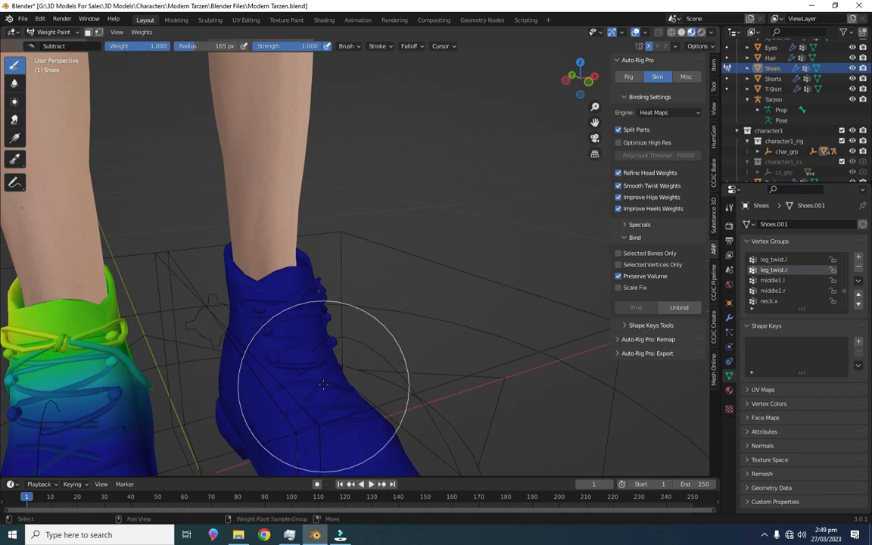
pyautogui.keyDown('shift'); pyautogui.moveTo(305, 361); pyautogui.dragTo(286, 273, button='middle'); pyautogui.keyUp('shift')
pyautogui.moveTo(286, 285); pyautogui.dragTo(369, 436)
pyautogui.moveTo(369, 436); pyautogui.dragTo(227, 303, button='middle')
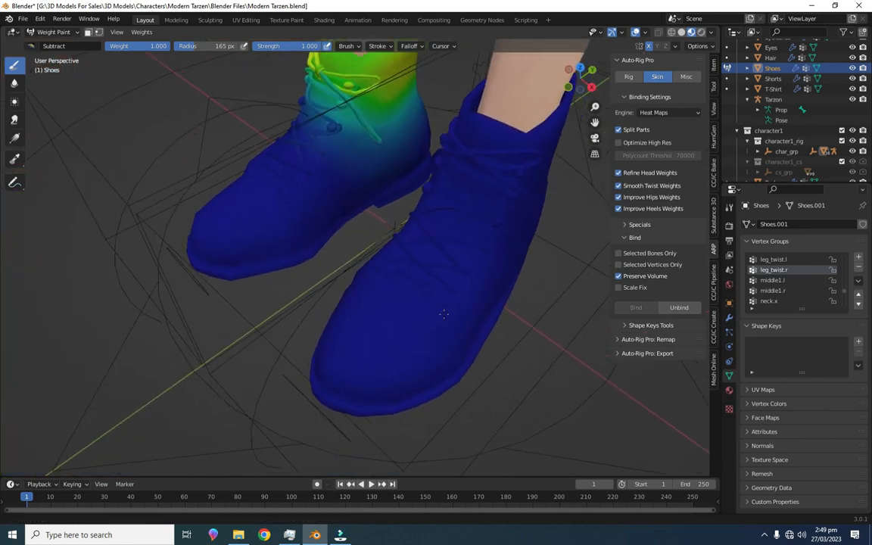
pyautogui.scroll(2, 204, 288)
pyautogui.moveTo(271, 216)
pyautogui.mouseDown(button='middle')
pyautogui.moveTo(366, 330)
pyautogui.moveTo(325, 249)
pyautogui.mouseUp(button='middle')
pyautogui.moveTo(296, 192)
pyautogui.mouseDown()
pyautogui.moveTo(308, 365)
pyautogui.moveTo(347, 371)
pyautogui.mouseUp()
pyautogui.moveTo(362, 369)
pyautogui.mouseDown(button='middle')
pyautogui.moveTo(326, 363)
pyautogui.moveTo(336, 204)
pyautogui.mouseUp(button='middle')
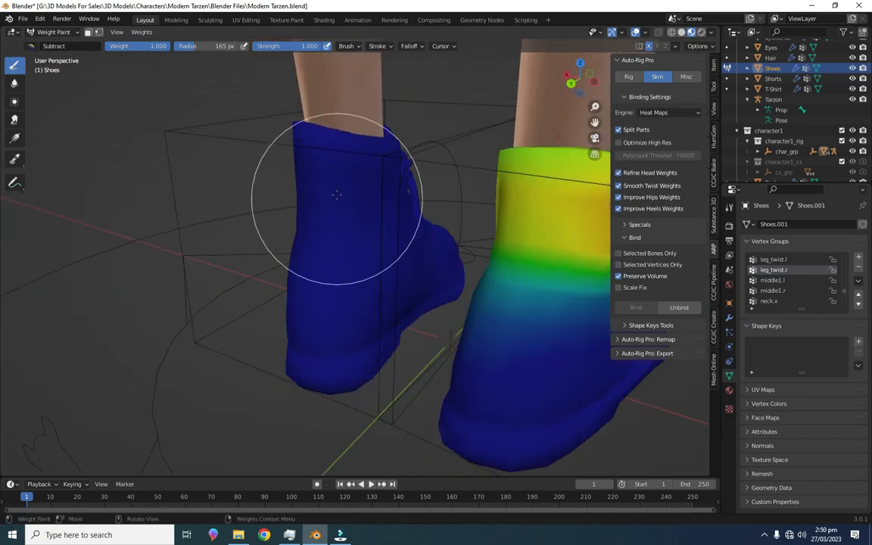
# - Make leg_twist.l the active vertex group and subtract its stray weights from the back and upper part of the right shoe
pyautogui.click(776, 260)
pyautogui.moveTo(285, 219)
pyautogui.mouseDown(button='middle')
pyautogui.moveTo(363, 282)
pyautogui.moveTo(360, 246)
pyautogui.mouseUp(button='middle')
pyautogui.moveTo(382, 150); pyautogui.dragTo(424, 137)
pyautogui.moveTo(362, 125); pyautogui.dragTo(398, 191, button='middle')
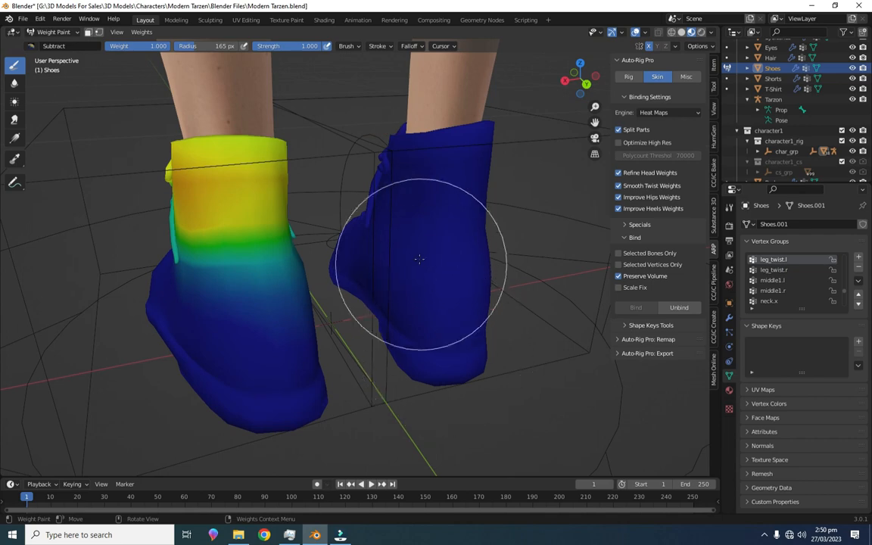
pyautogui.moveTo(405, 234)
pyautogui.mouseDown(button='middle')
pyautogui.moveTo(437, 232)
pyautogui.moveTo(307, 177)
pyautogui.mouseUp(button='middle')
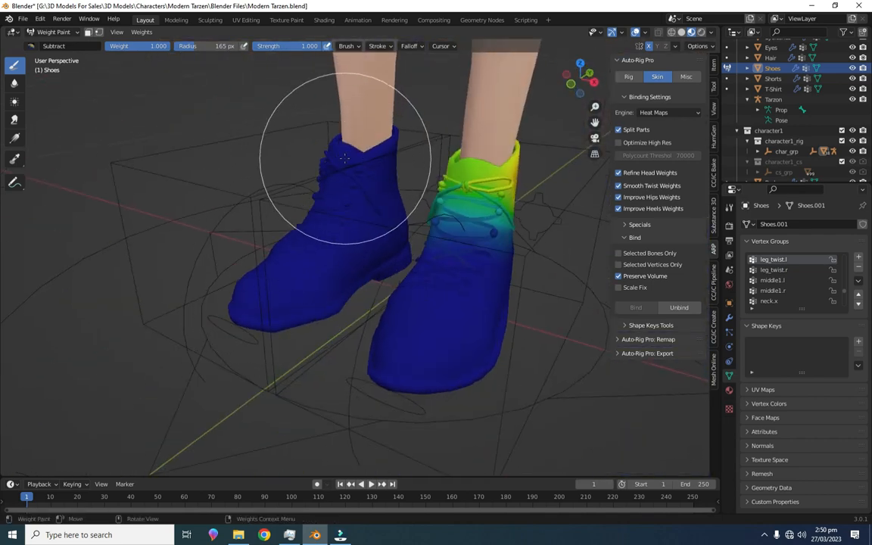
# - Reduce the brush radius to 83 px and subtract leg_twist.l weights along the right shoe's inner side and front
pyautogui.press('f')
pyautogui.click(307, 161)
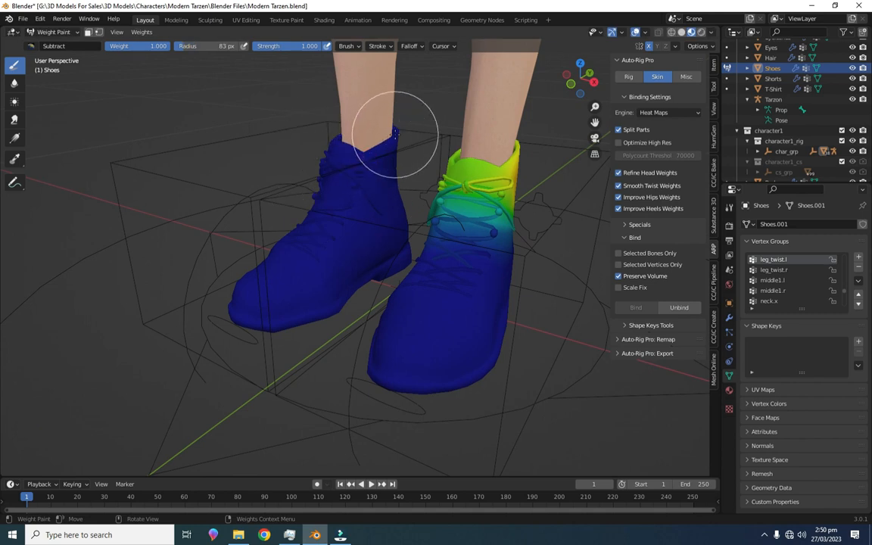
pyautogui.scroll(4, 369, 248)
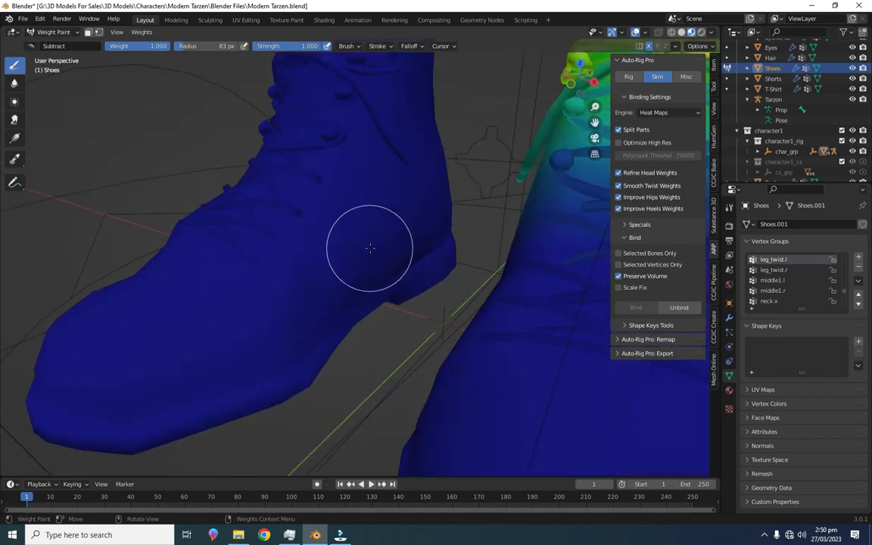
pyautogui.moveTo(416, 107)
pyautogui.mouseDown()
pyautogui.moveTo(438, 255)
pyautogui.moveTo(275, 286)
pyautogui.mouseUp()
pyautogui.moveTo(360, 192); pyautogui.dragTo(287, 343)
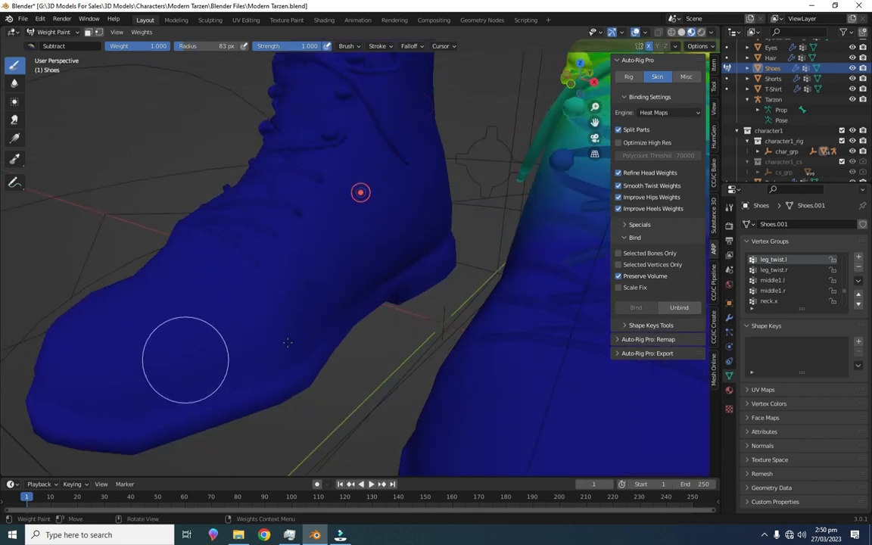
# - Examine the shoe weights of the leg_stretch.r, leg_stretch.l and index1.l vertex groups
pyautogui.scroll(-6, 278, 292)
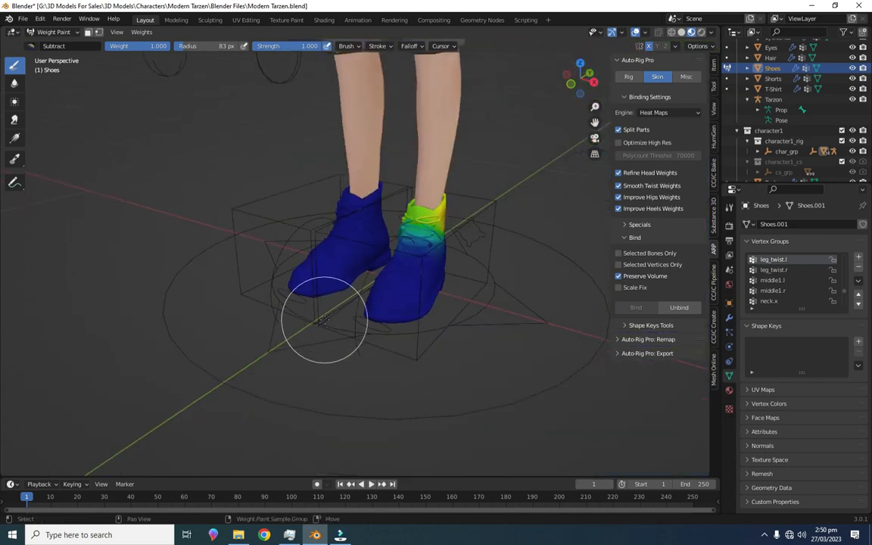
pyautogui.scroll(-2, 324, 319)
pyautogui.scroll(2, 739, 258)
pyautogui.click(779, 270)
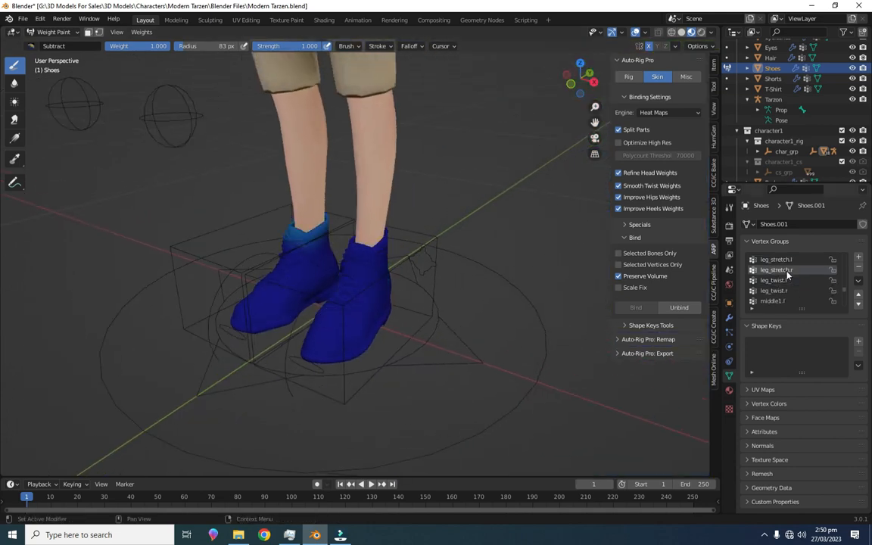
pyautogui.click(787, 260)
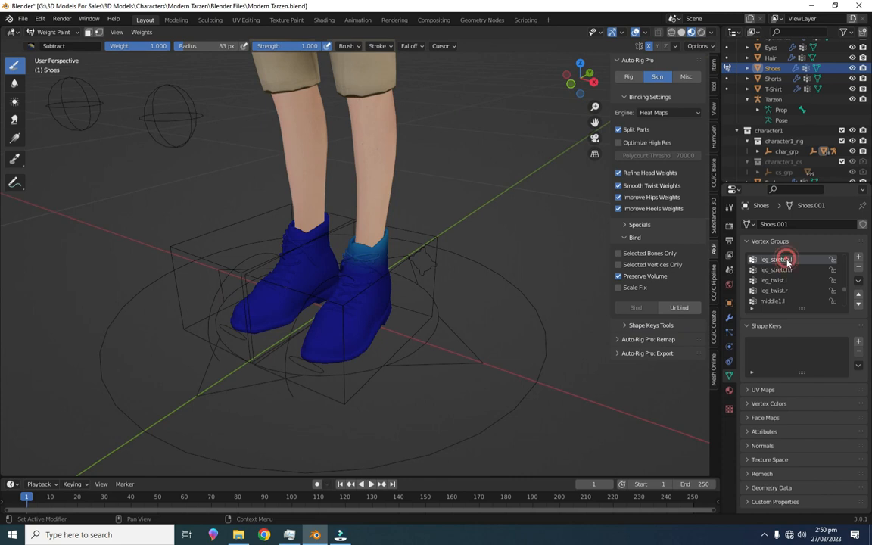
pyautogui.click(775, 259)
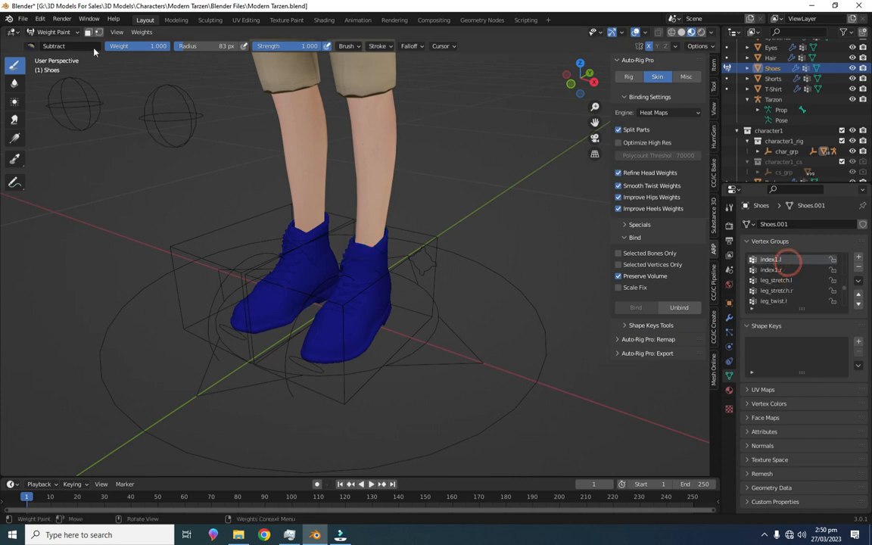
# - Leave weight painting, select the rig armature and put it in Pose Mode
pyautogui.click(53, 31)
pyautogui.click(57, 43)
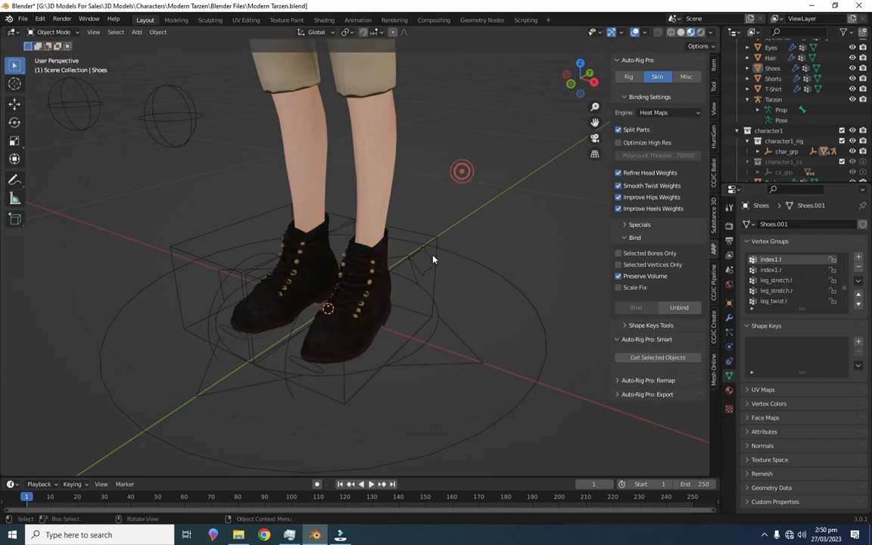
pyautogui.click(392, 261)
pyautogui.click(53, 31)
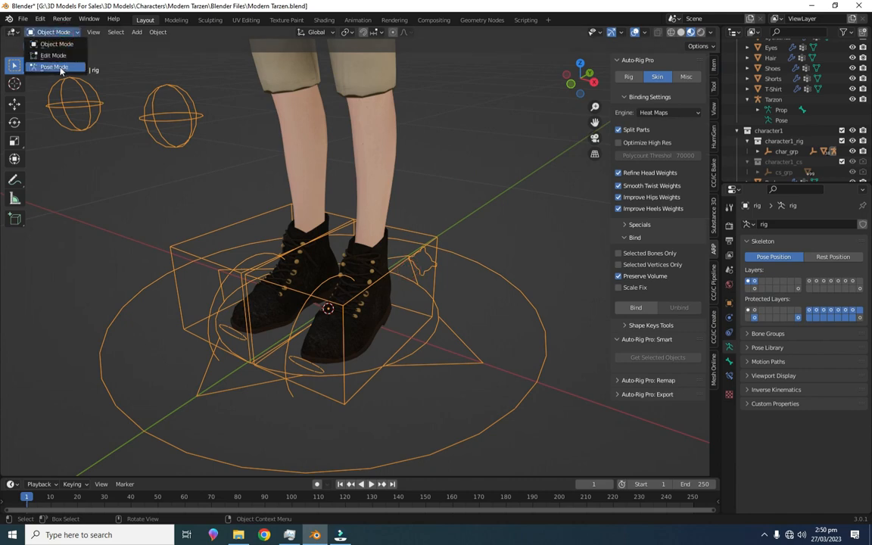
pyautogui.click(58, 64)
# - Test the left shoe's deformation by moving c_foot_ik.l up and out to the side, and undo the move
pyautogui.scroll(-3, 390, 361)
pyautogui.moveTo(390, 362); pyautogui.dragTo(438, 370, button='middle')
pyautogui.scroll(-2, 439, 370)
pyautogui.click(387, 277)
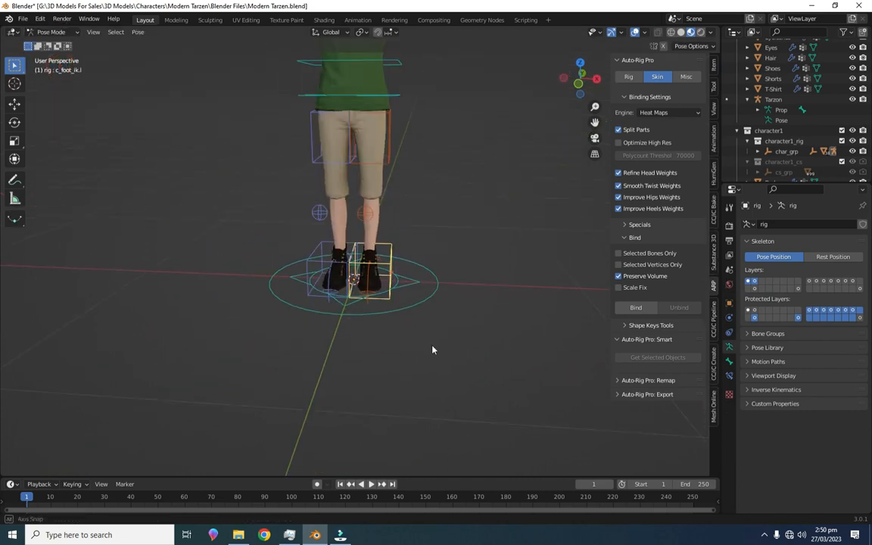
pyautogui.press('g')
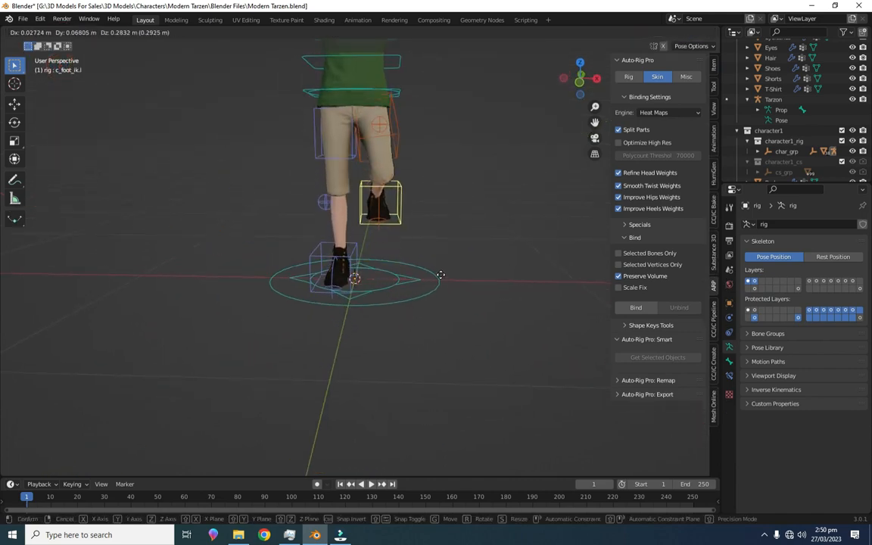
pyautogui.click(535, 257)
pyautogui.scroll(3, 516, 202)
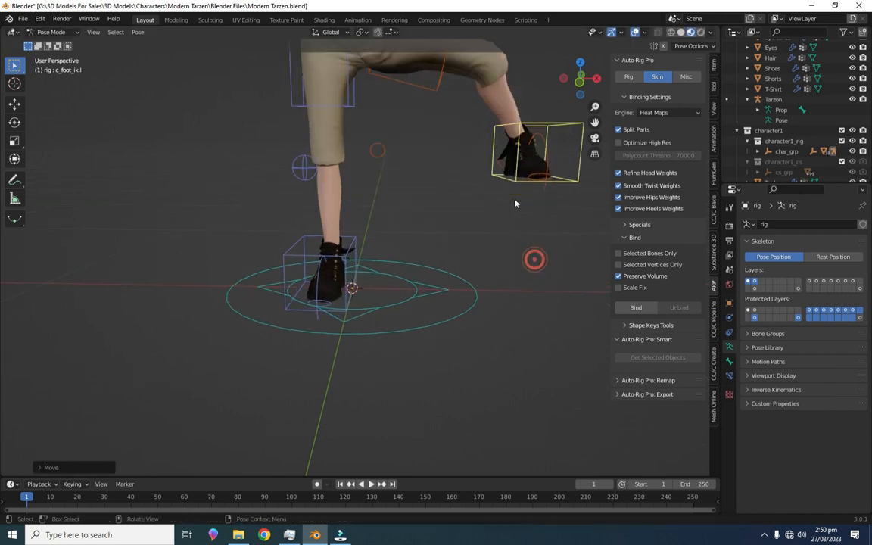
pyautogui.scroll(3, 476, 215)
pyautogui.scroll(3, 512, 141)
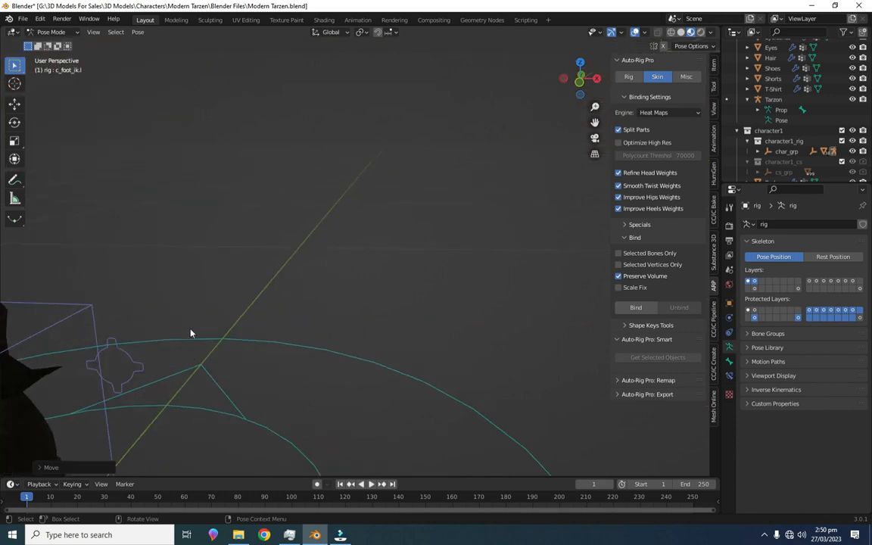
pyautogui.keyDown('shift'); pyautogui.moveTo(191, 332); pyautogui.dragTo(416, 286, button='middle'); pyautogui.keyUp('shift')
pyautogui.scroll(-5, 296, 298)
pyautogui.scroll(-4, 296, 297)
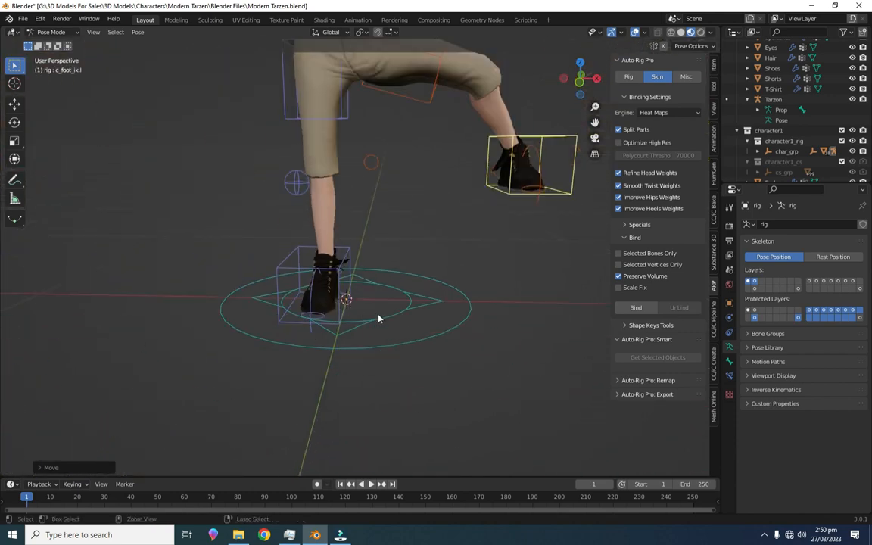
pyautogui.hotkey('ctrl', 'z')
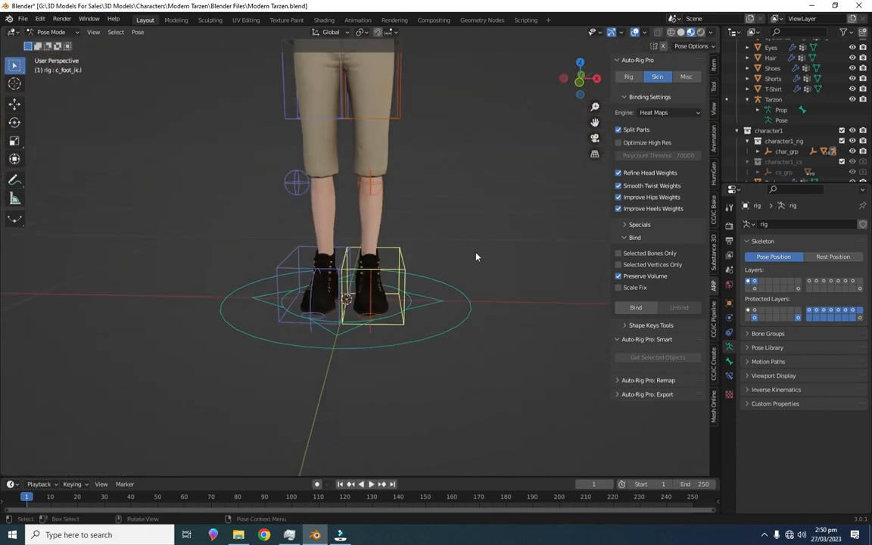
# - Return to Object Mode, select the Shoes mesh and put it back in Weight Paint mode
pyautogui.click(165, 130)
pyautogui.click(53, 32)
pyautogui.click(58, 43)
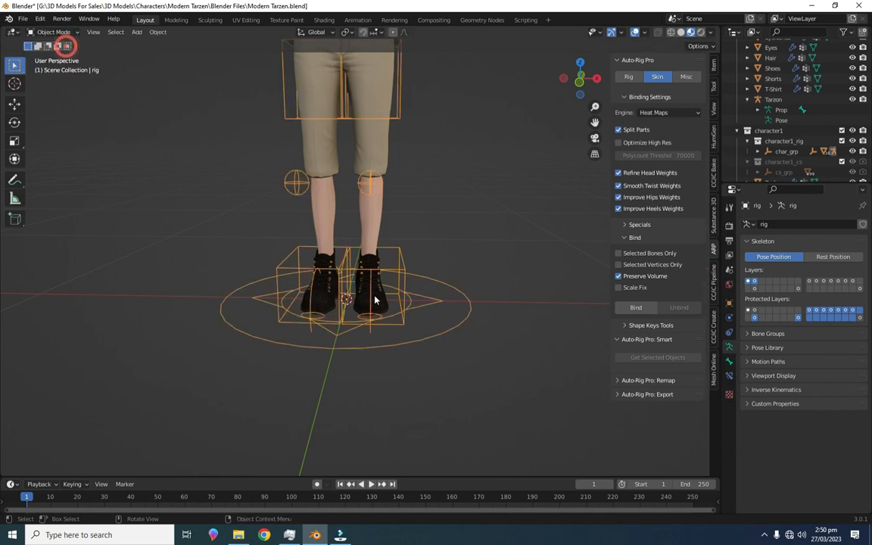
pyautogui.click(347, 263)
pyautogui.click(52, 32)
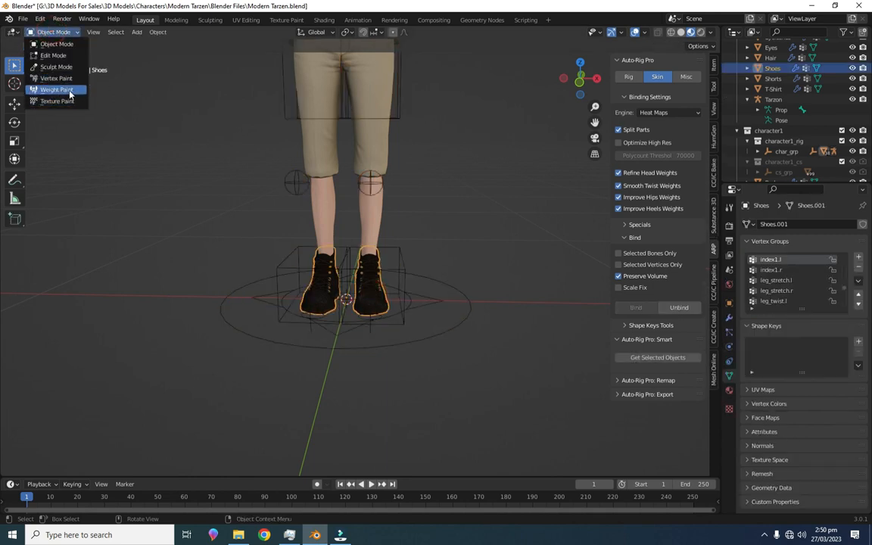
pyautogui.click(70, 94)
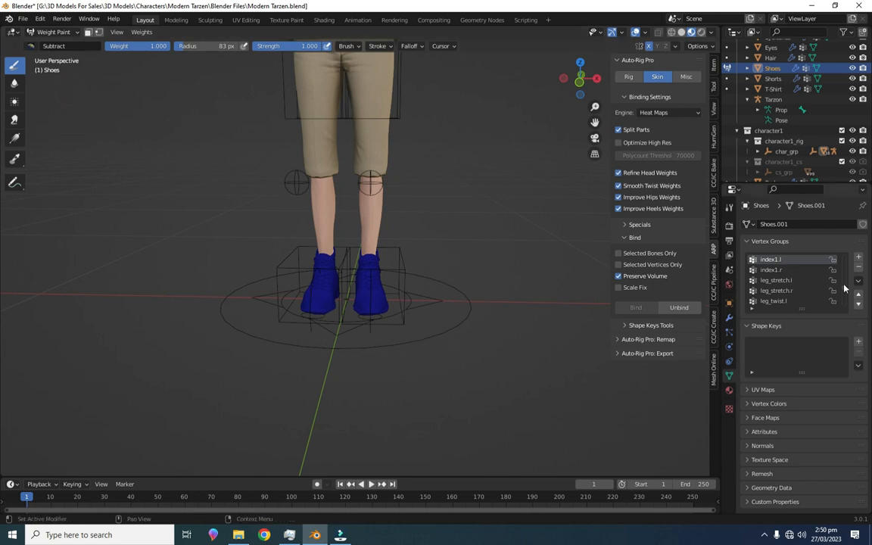
# - Examine the shoe weights group by group, from toes_01.r back through the list to leg_twist.l and leg_twist.r
pyautogui.scroll(-5, 845, 287)
pyautogui.click(770, 301)
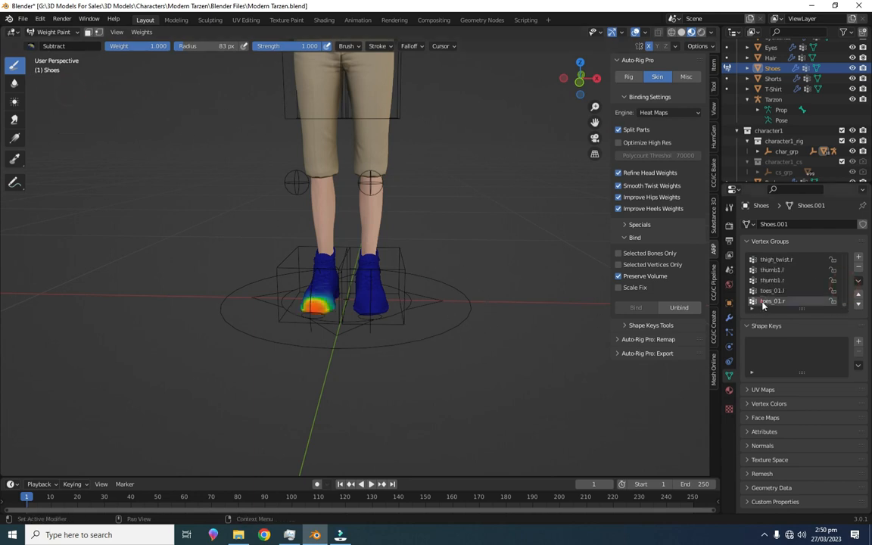
pyautogui.scroll(5, 356, 302)
pyautogui.moveTo(356, 302); pyautogui.dragTo(573, 297, button='middle')
pyautogui.keyDown('ctrl'); pyautogui.scroll(7, 776, 289); pyautogui.keyUp('ctrl')
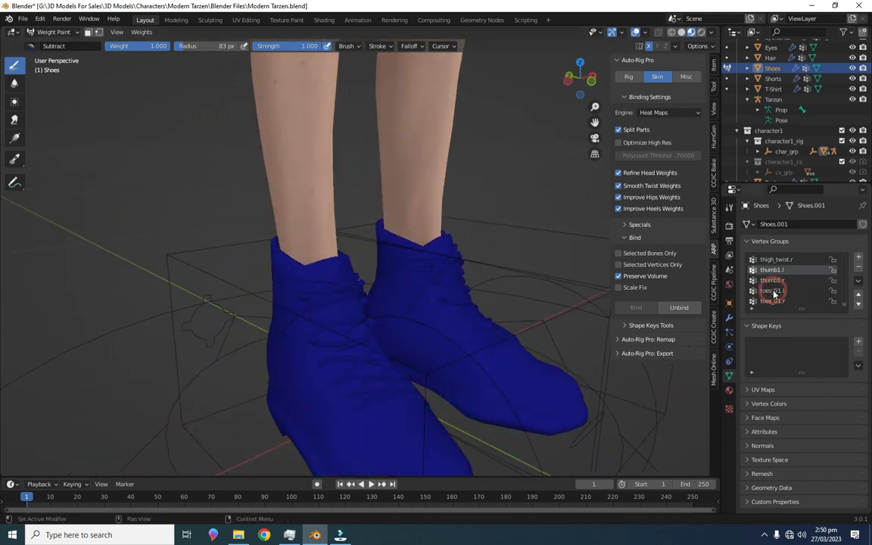
pyautogui.keyDown('ctrl'); pyautogui.scroll(10, 773, 294); pyautogui.keyUp('ctrl')
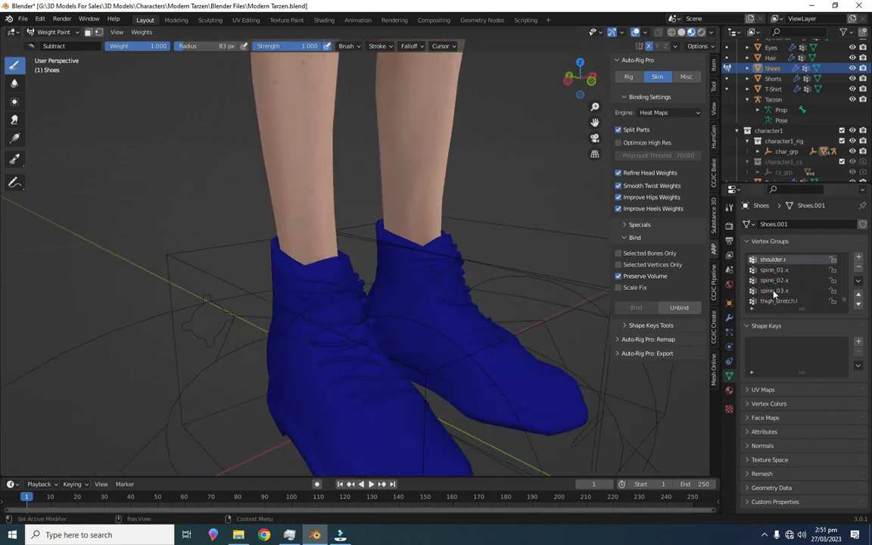
pyautogui.keyDown('ctrl'); pyautogui.scroll(2, 773, 294); pyautogui.keyUp('ctrl')
pyautogui.keyDown('ctrl'); pyautogui.scroll(2, 773, 294); pyautogui.keyUp('ctrl')
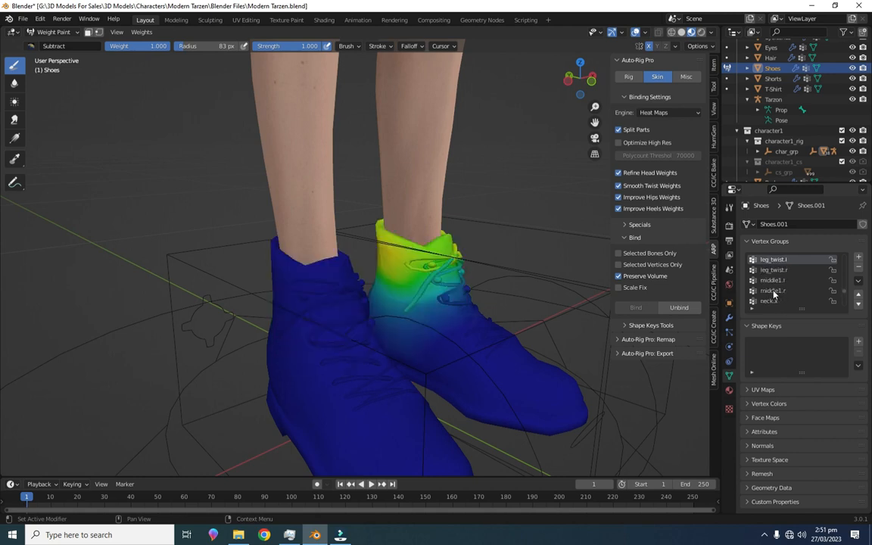
pyautogui.keyDown('ctrl'); pyautogui.scroll(-1, 773, 293); pyautogui.keyUp('ctrl')
pyautogui.keyDown('ctrl'); pyautogui.scroll(1, 773, 294); pyautogui.keyUp('ctrl')
pyautogui.moveTo(532, 381); pyautogui.dragTo(454, 379, button='middle')
pyautogui.keyDown('ctrl'); pyautogui.scroll(-1, 787, 272); pyautogui.keyUp('ctrl')
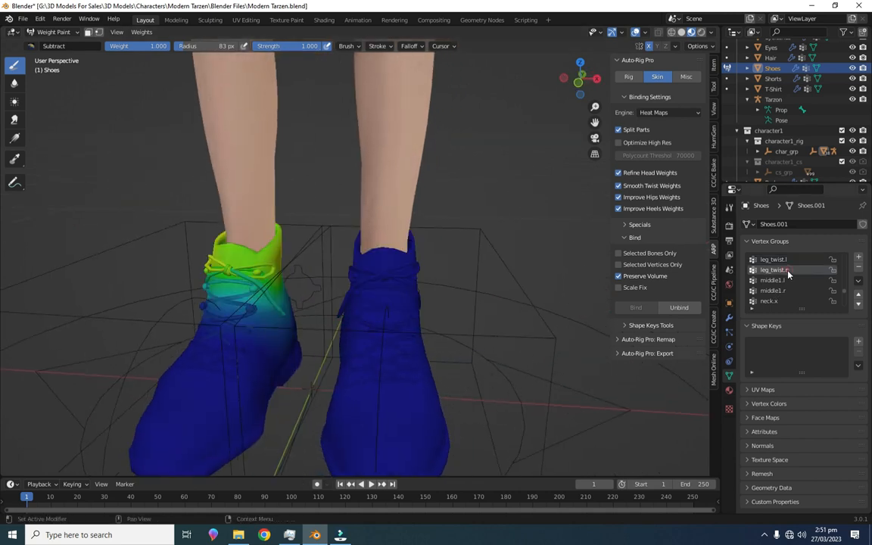
# - Make leg_stretch.r the active vertex group and subtract its stray weights from the left shoe
pyautogui.keyDown('ctrl'); pyautogui.scroll(2, 787, 272); pyautogui.keyUp('ctrl')
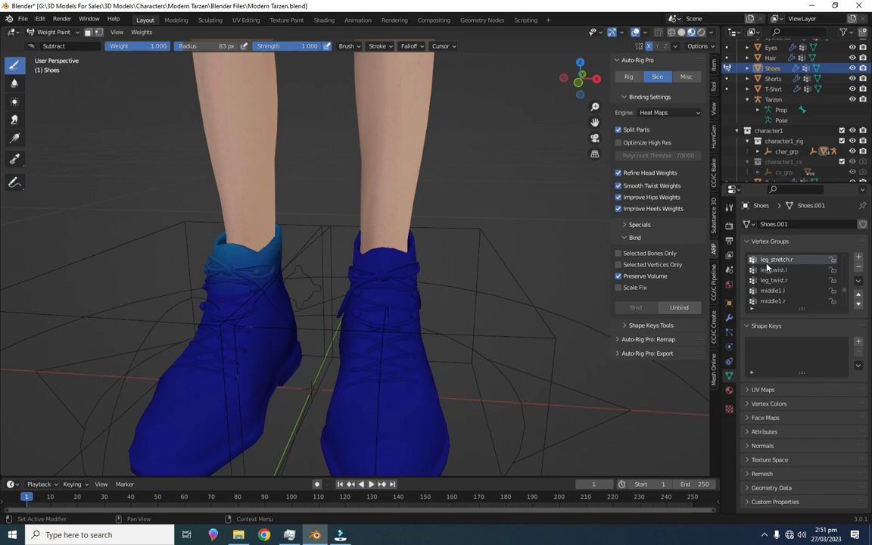
pyautogui.scroll(1, 797, 293)
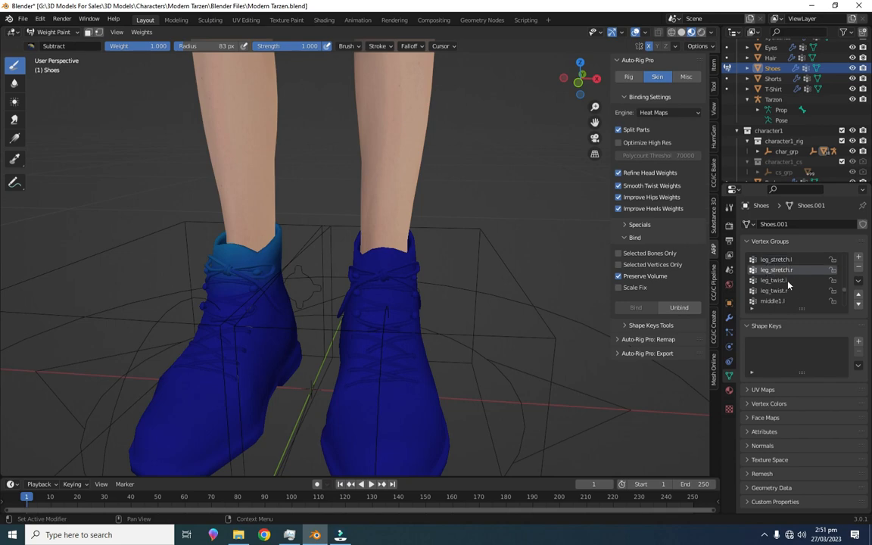
pyautogui.moveTo(477, 308)
pyautogui.mouseDown(button='middle')
pyautogui.moveTo(325, 307)
pyautogui.moveTo(381, 257)
pyautogui.moveTo(449, 312)
pyautogui.moveTo(389, 233)
pyautogui.mouseUp(button='middle')
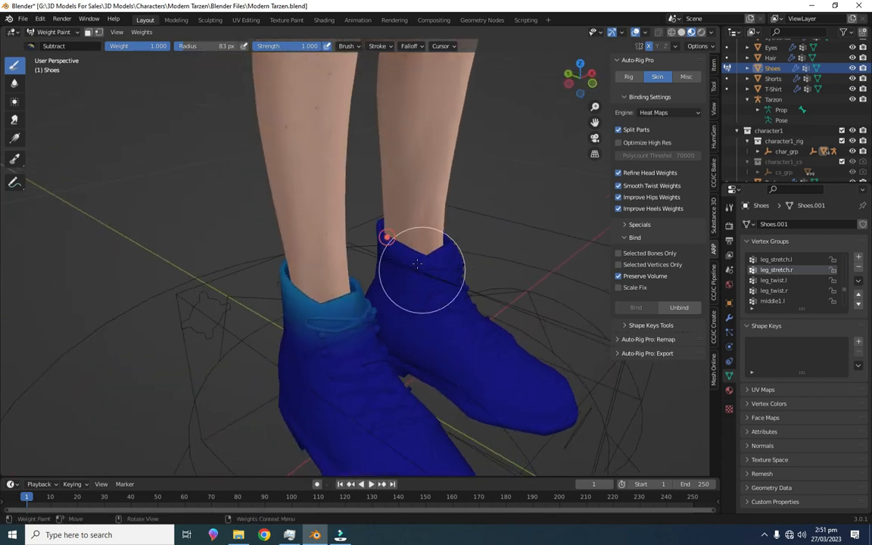
pyautogui.moveTo(409, 272)
pyautogui.mouseDown(button='middle')
pyautogui.moveTo(438, 314)
pyautogui.moveTo(405, 276)
pyautogui.mouseUp(button='middle')
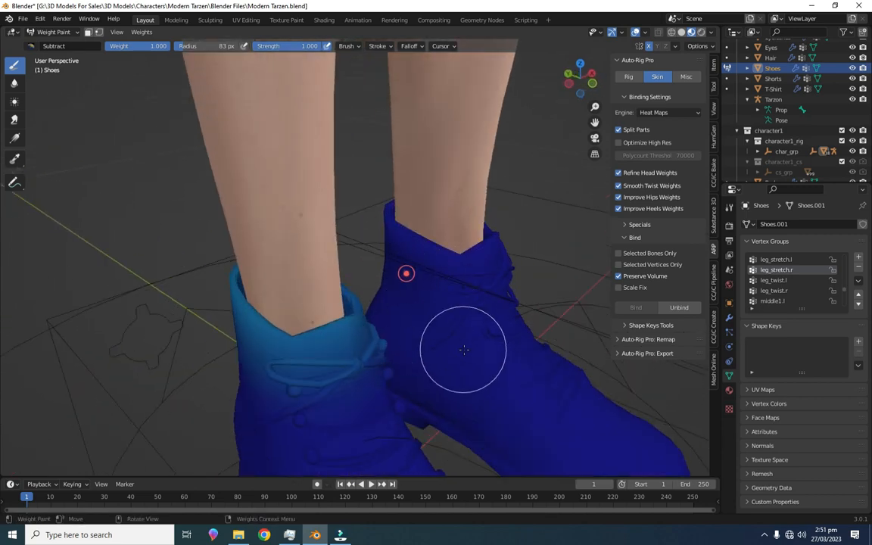
pyautogui.moveTo(464, 350); pyautogui.dragTo(422, 293, button='middle')
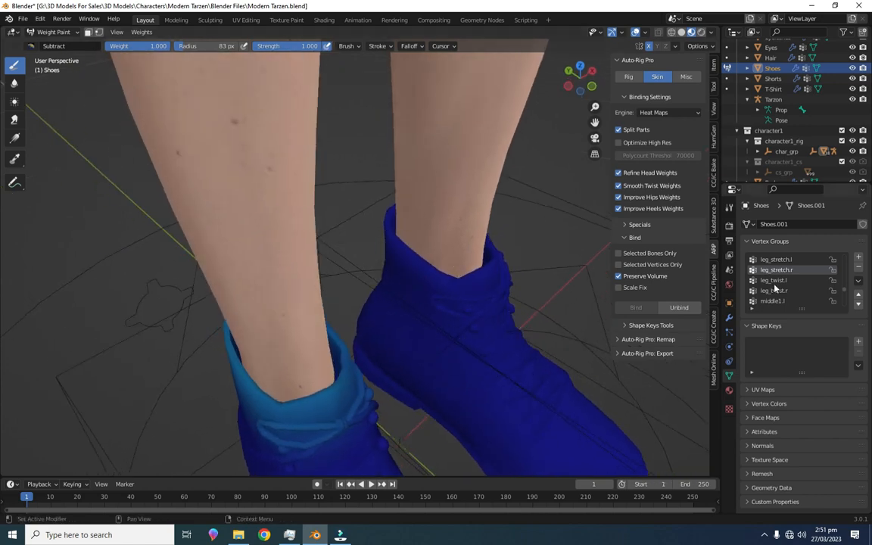
pyautogui.moveTo(438, 253)
pyautogui.mouseDown(button='middle')
pyautogui.moveTo(462, 270)
pyautogui.moveTo(570, 280)
pyautogui.mouseUp(button='middle')
# - Make leg_stretch.l the active vertex group and subtract its stray weights from the right shoe's ankle, front and inner side
pyautogui.click(775, 260)
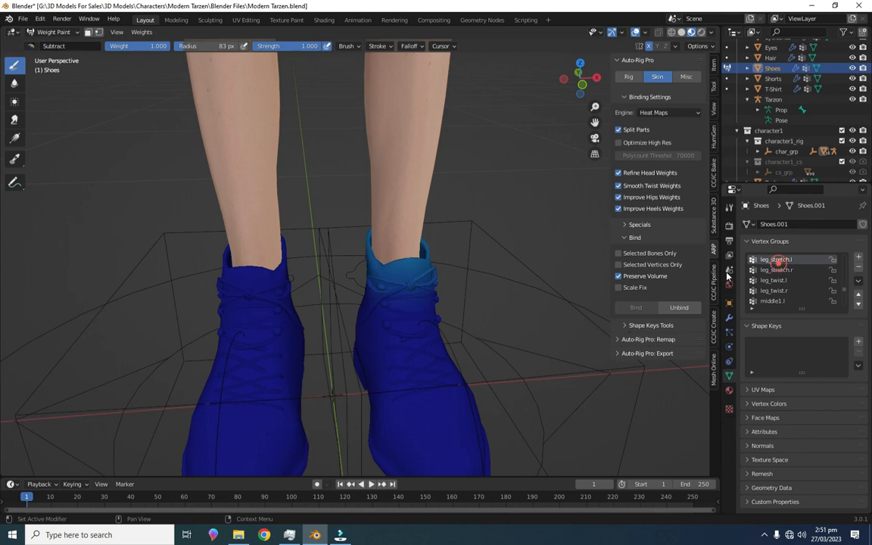
pyautogui.moveTo(303, 254); pyautogui.dragTo(243, 266, button='middle')
pyautogui.moveTo(185, 225)
pyautogui.mouseDown()
pyautogui.moveTo(229, 180)
pyautogui.moveTo(138, 224)
pyautogui.moveTo(195, 271)
pyautogui.mouseUp()
pyautogui.moveTo(177, 249); pyautogui.dragTo(229, 277, button='middle')
pyautogui.keyDown('shift'); pyautogui.moveTo(185, 307); pyautogui.dragTo(182, 180, button='middle'); pyautogui.keyUp('shift')
pyautogui.moveTo(181, 172)
pyautogui.mouseDown()
pyautogui.moveTo(233, 286)
pyautogui.moveTo(78, 403)
pyautogui.moveTo(181, 304)
pyautogui.moveTo(86, 465)
pyautogui.mouseUp()
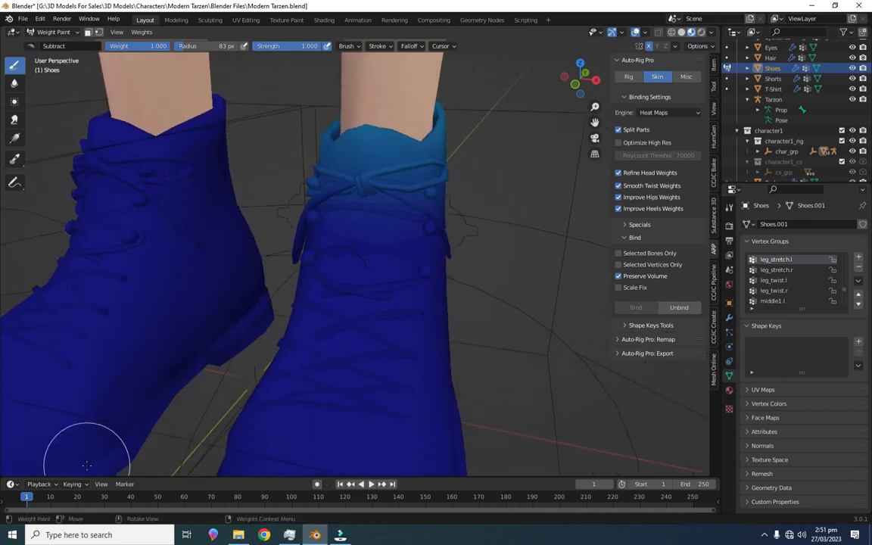
pyautogui.click(235, 304)
pyautogui.scroll(-5, 135, 221)
pyautogui.scroll(-3, 136, 221)
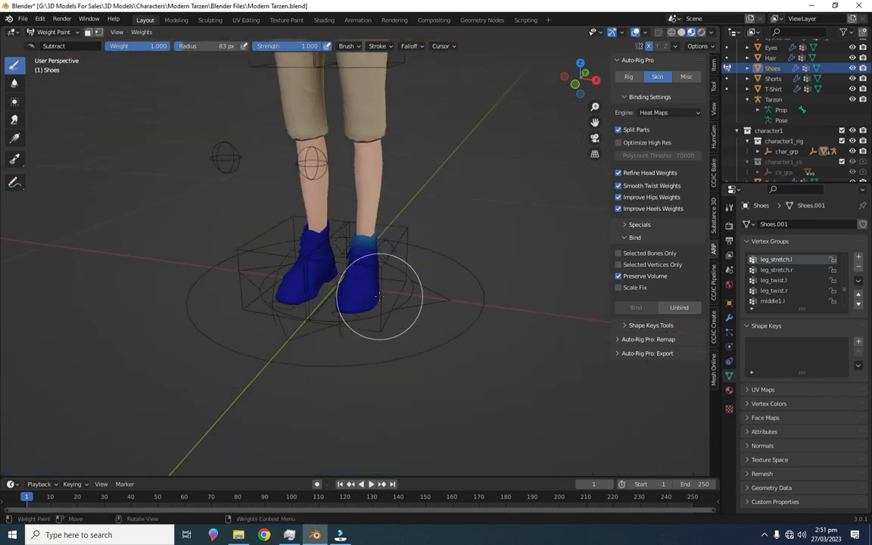
# - Examine the shoe weights group by group between c_pinky1_base.l and leg_twist.r, ending on foot.r
pyautogui.scroll(2, 782, 273)
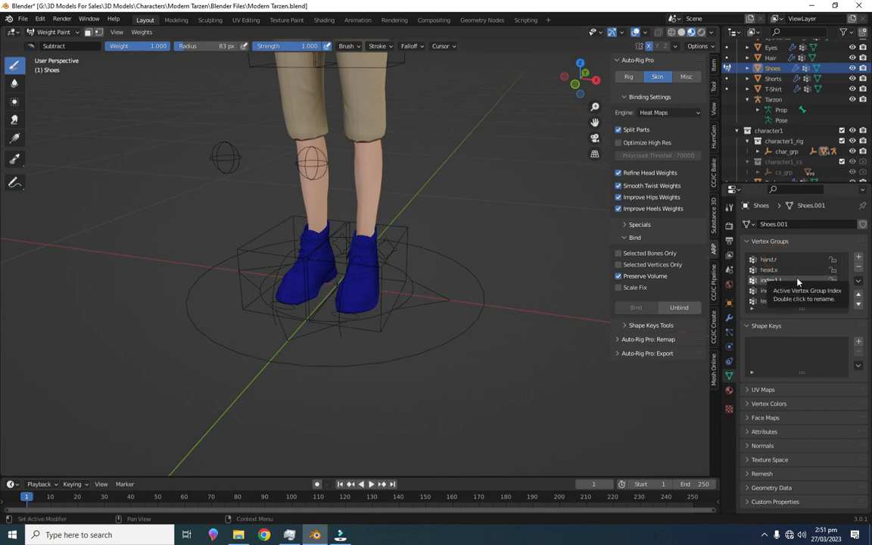
pyautogui.scroll(5, 797, 281)
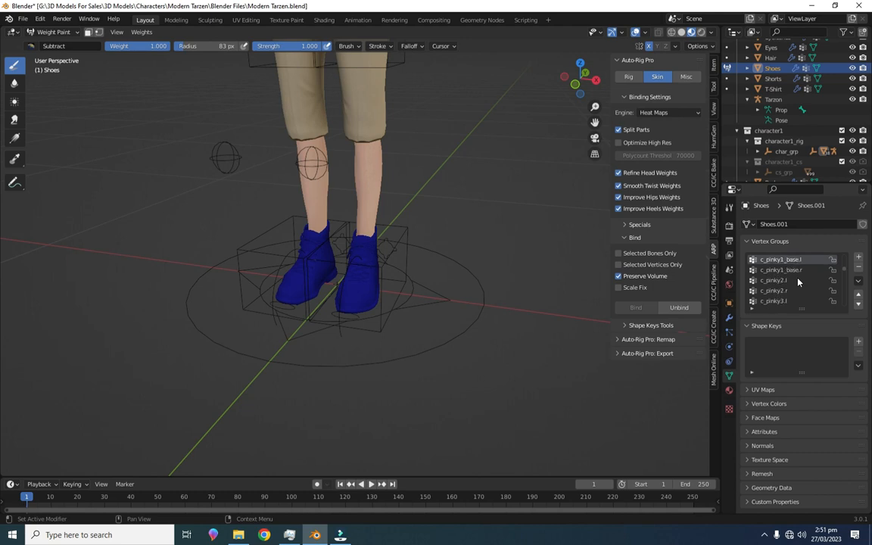
pyautogui.scroll(-10, 797, 282)
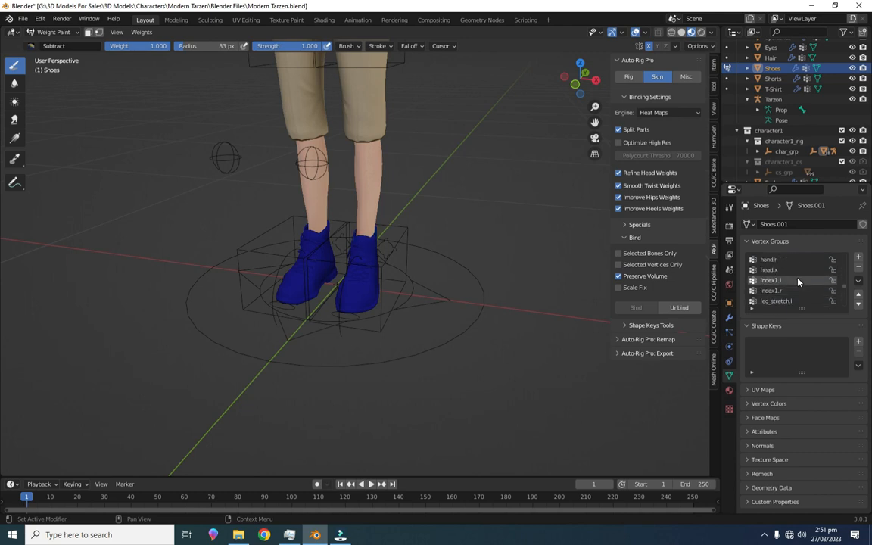
pyautogui.scroll(-4, 797, 282)
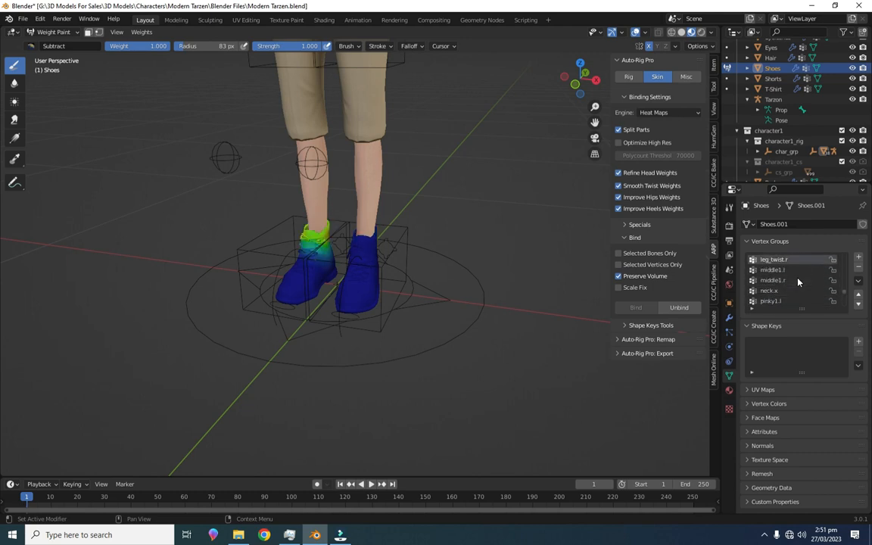
pyautogui.keyDown('ctrl'); pyautogui.scroll(5, 798, 282); pyautogui.keyUp('ctrl')
pyautogui.keyDown('ctrl'); pyautogui.scroll(-5, 798, 283); pyautogui.keyUp('ctrl')
pyautogui.keyDown('ctrl'); pyautogui.scroll(3, 797, 282); pyautogui.keyUp('ctrl')
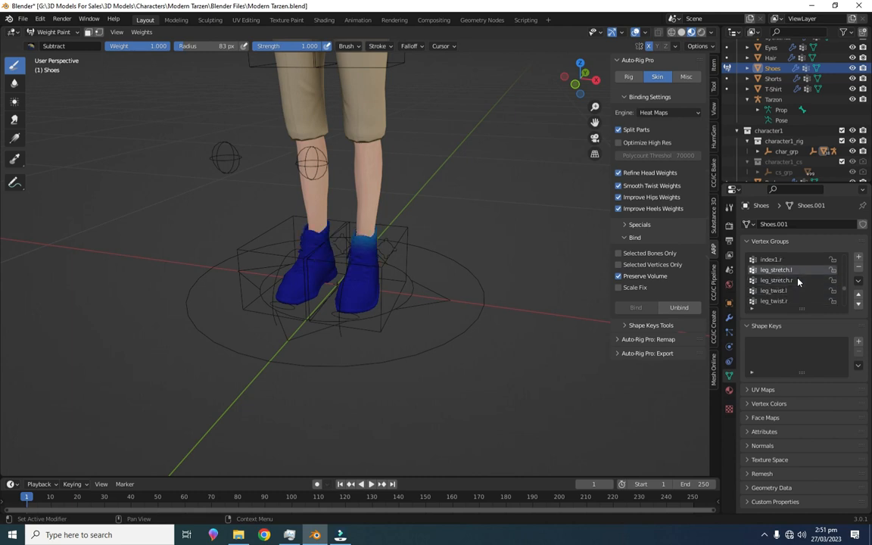
pyautogui.keyDown('ctrl'); pyautogui.scroll(4, 798, 282); pyautogui.keyUp('ctrl')
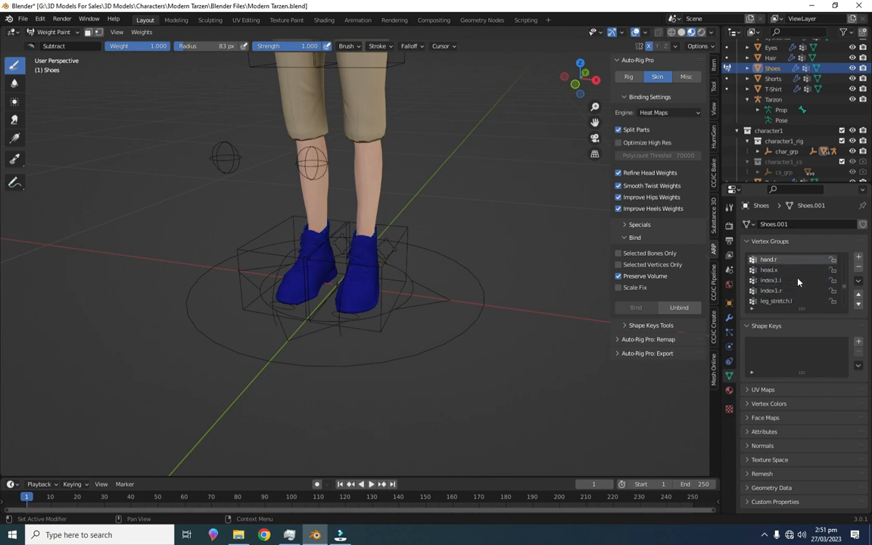
pyautogui.keyDown('ctrl'); pyautogui.scroll(6, 797, 282); pyautogui.keyUp('ctrl')
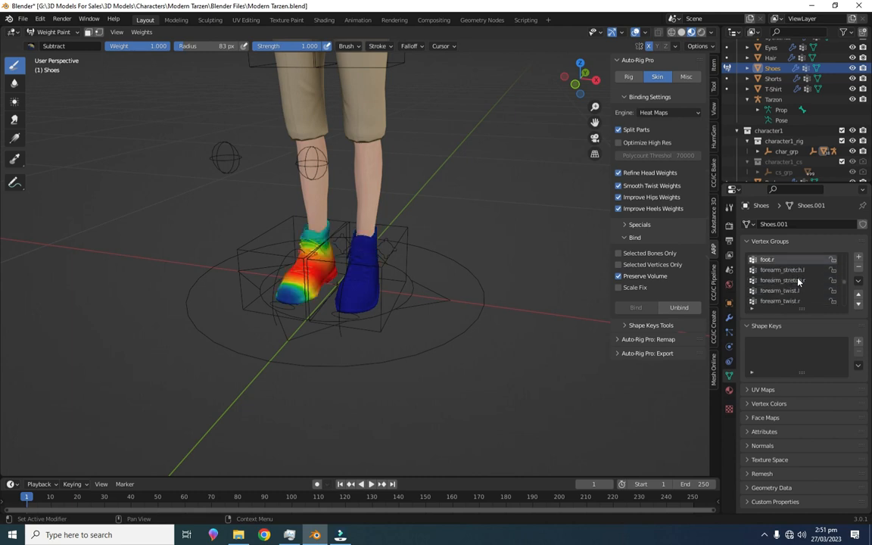
pyautogui.scroll(1, 797, 282)
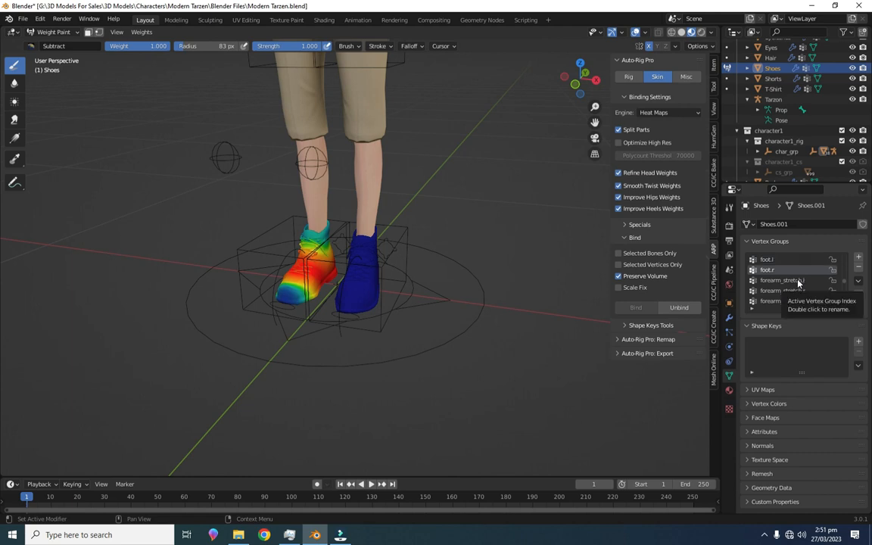
# - Make foot.l the active vertex group and subtract its stray weights from the right shoe
pyautogui.scroll(4, 370, 303)
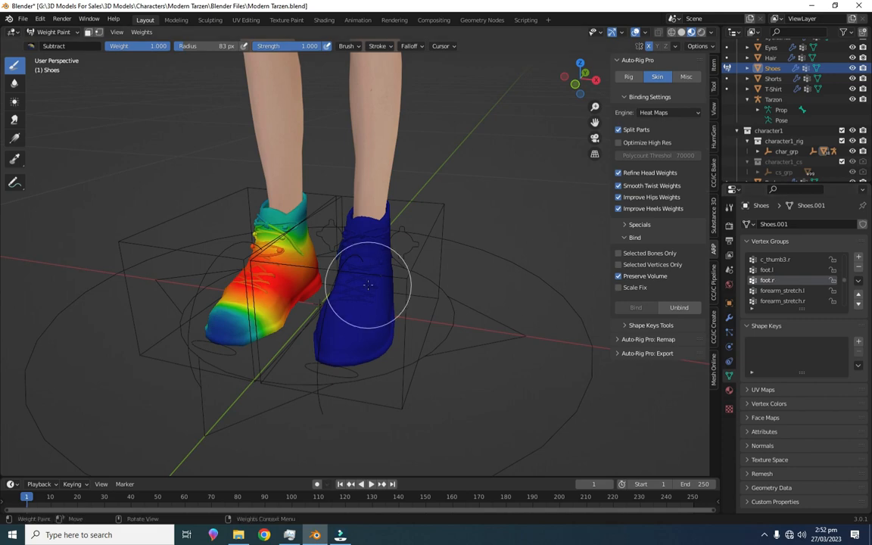
pyautogui.moveTo(368, 285); pyautogui.dragTo(393, 258, button='middle')
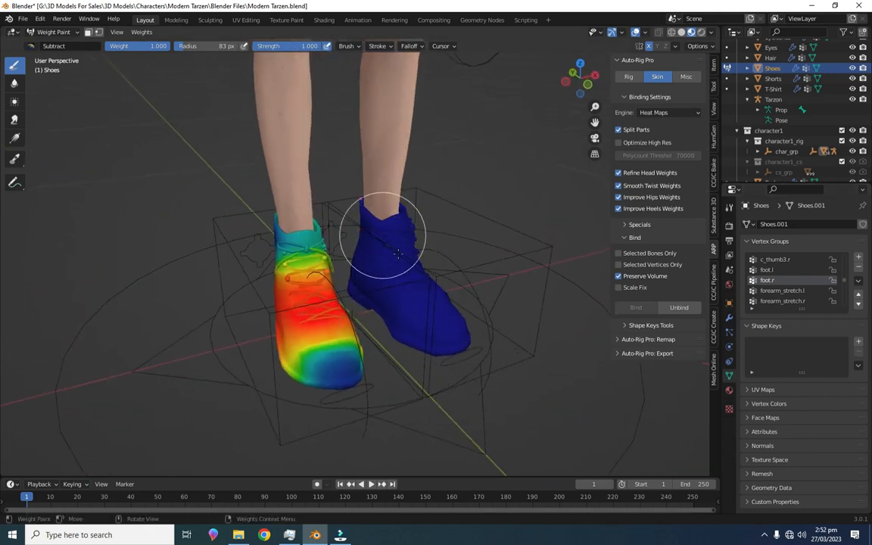
pyautogui.click(767, 270)
pyautogui.moveTo(549, 277); pyautogui.dragTo(266, 242, button='middle')
pyautogui.scroll(2, 266, 242)
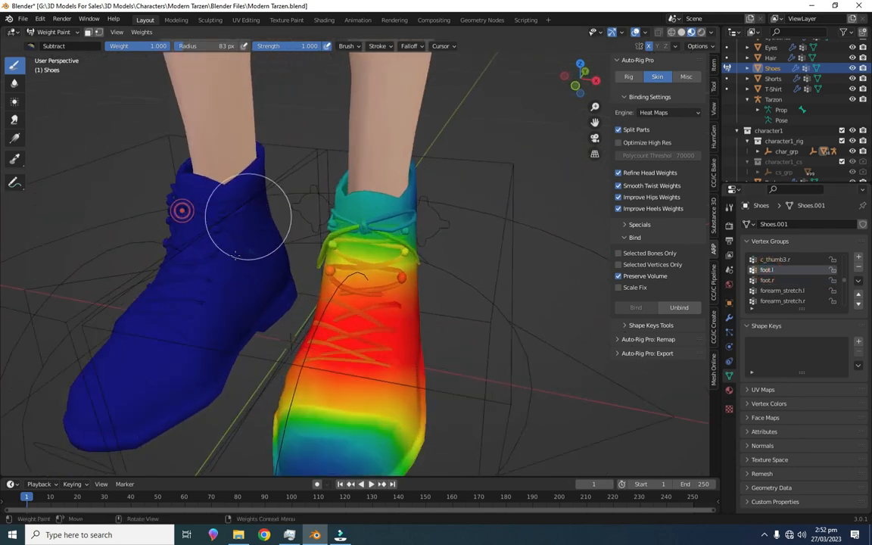
pyautogui.moveTo(235, 255)
pyautogui.mouseDown()
pyautogui.moveTo(163, 404)
pyautogui.moveTo(205, 285)
pyautogui.mouseUp()
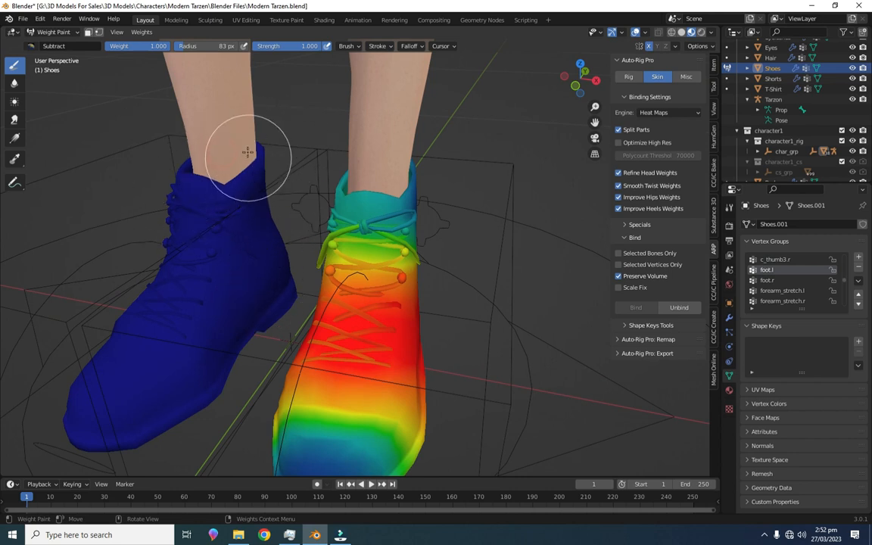
# - Examine the shoe weights of the remaining vertex groups, from c_thumb3.r back to arm_stretch.l at the start of the list
pyautogui.click(772, 259)
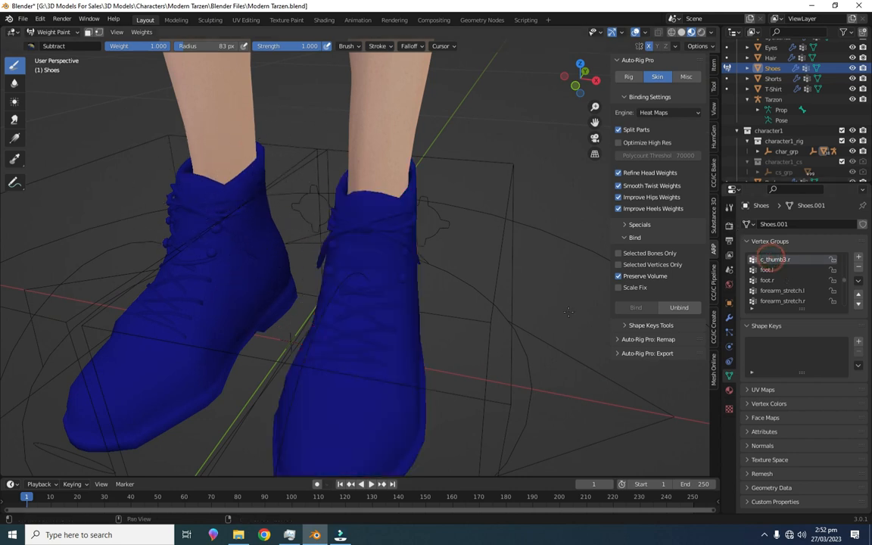
pyautogui.scroll(-2, 567, 312)
pyautogui.click(779, 292)
pyautogui.click(780, 282)
pyautogui.press('Up')
pyautogui.press('Up')
pyautogui.press('Up')
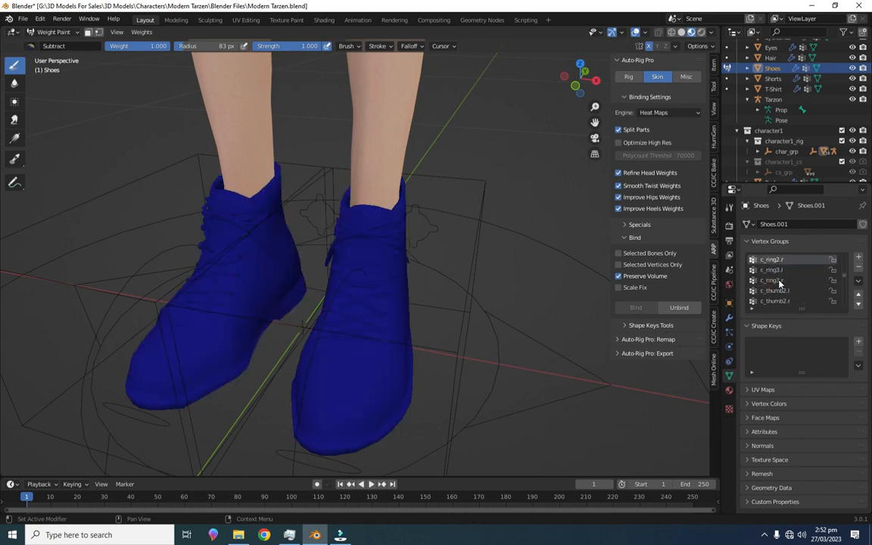
pyautogui.press('Up')
pyautogui.press('Up')
pyautogui.press('Up')
pyautogui.press('Up')
pyautogui.press('Up')
pyautogui.press('Up')
pyautogui.press('Up')
pyautogui.press('Up')
pyautogui.press('Up')
pyautogui.press('Up')
pyautogui.press('Up')
pyautogui.press('Up')
pyautogui.press('Up')
pyautogui.press('Up')
pyautogui.press('Up')
pyautogui.press('Up')
pyautogui.press('Up')
pyautogui.press('Up')
pyautogui.press('Up')
pyautogui.press('Up')
# - Return the Shoes mesh to Object Mode, select the character's rig and put it in Pose Mode
pyautogui.scroll(-10, 387, 295)
pyautogui.moveTo(387, 295); pyautogui.dragTo(421, 254, button='middle')
pyautogui.click(53, 31)
pyautogui.click(50, 50)
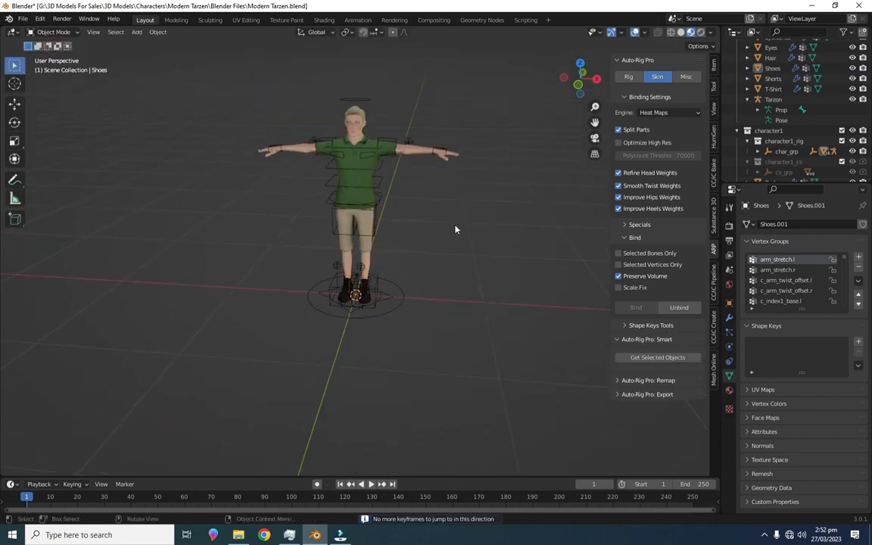
pyautogui.scroll(3, 364, 274)
pyautogui.click(363, 274)
pyautogui.click(53, 32)
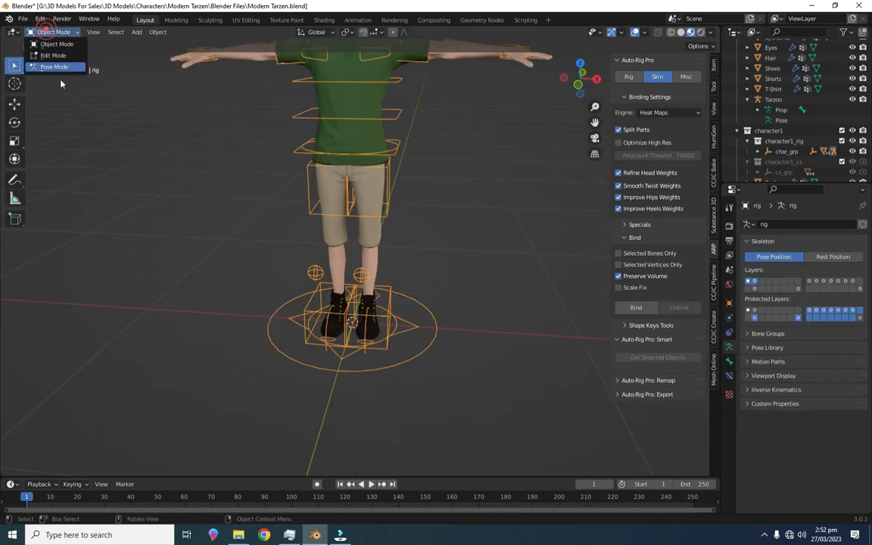
pyautogui.click(54, 66)
# - Test the left leg by temporarily lifting the c_foot_ik.l controller to check how the shoe follows
pyautogui.scroll(4, 393, 310)
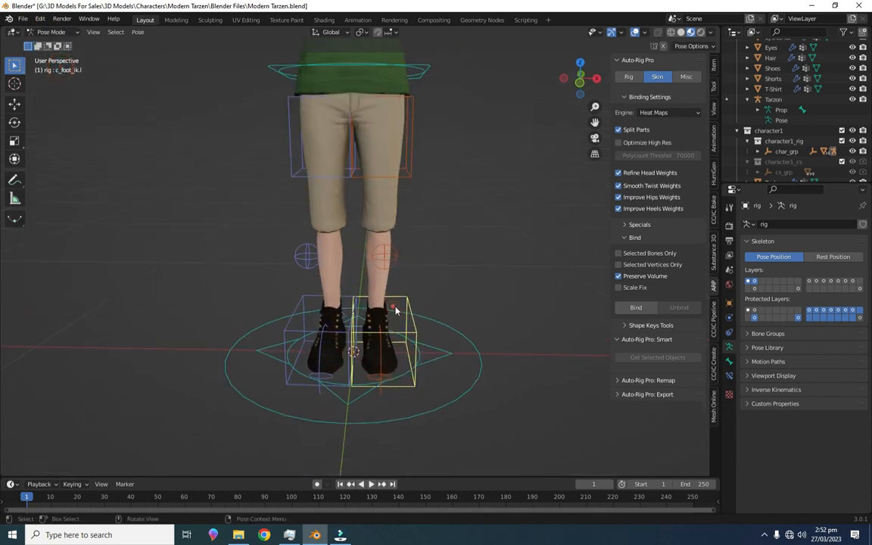
pyautogui.press('g')
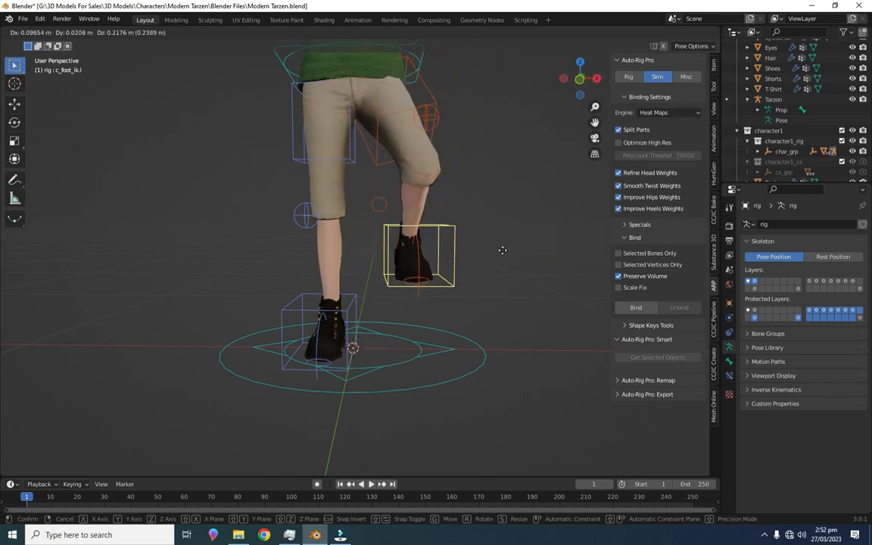
pyautogui.click(469, 314)
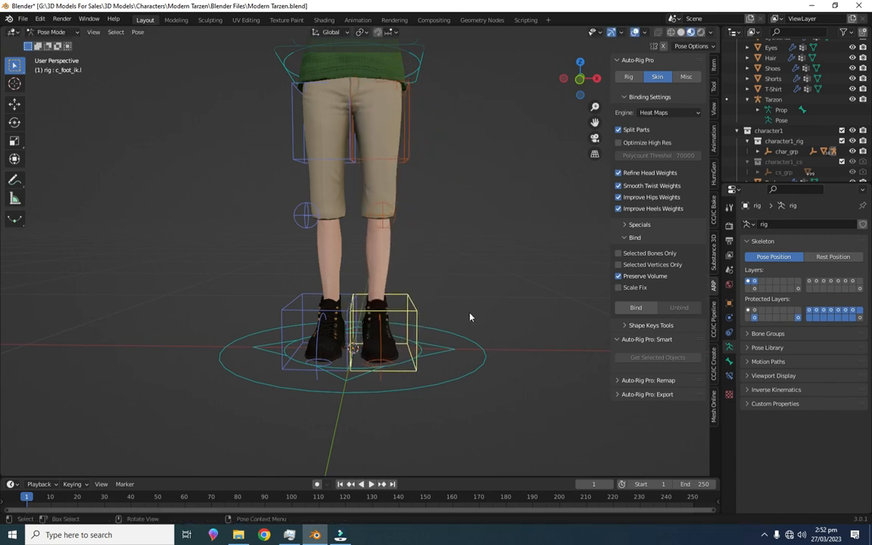
# - Test the c_root.x hip controller by rotating it freely and about the global Z and X axes, cancelling each rotation
pyautogui.scroll(-4, 464, 224)
pyautogui.moveTo(428, 321); pyautogui.dragTo(432, 329, button='middle')
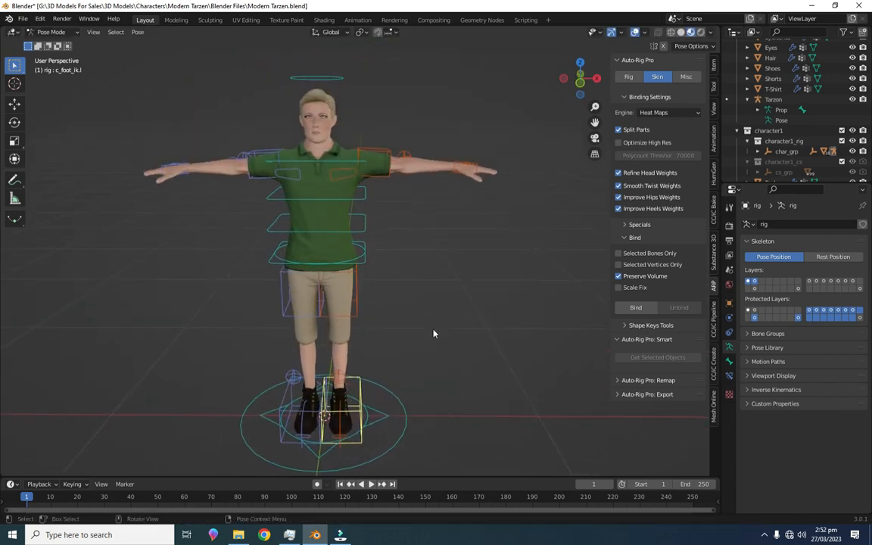
pyautogui.click(360, 258)
pyautogui.moveTo(378, 249); pyautogui.dragTo(382, 242, button='middle')
pyautogui.press('r')
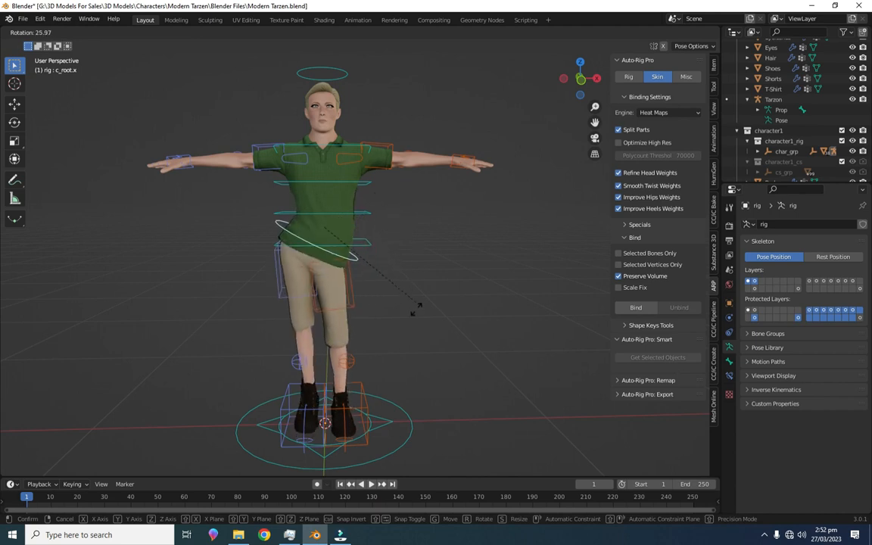
pyautogui.rightClick(409, 369)
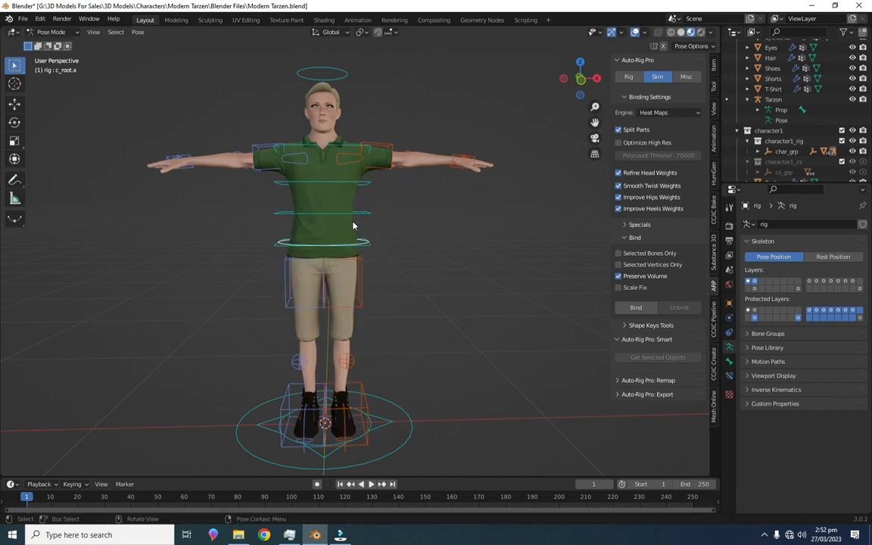
pyautogui.press('r')
pyautogui.press('z')
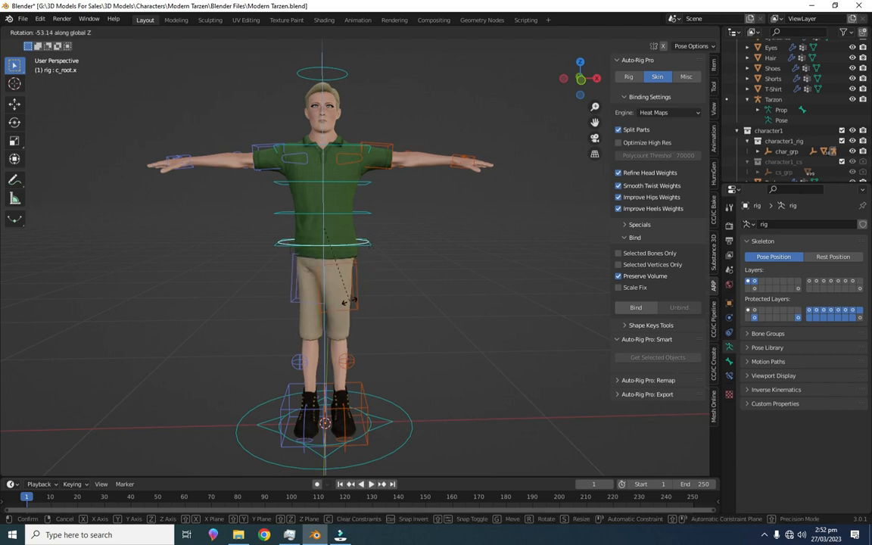
pyautogui.press('x')
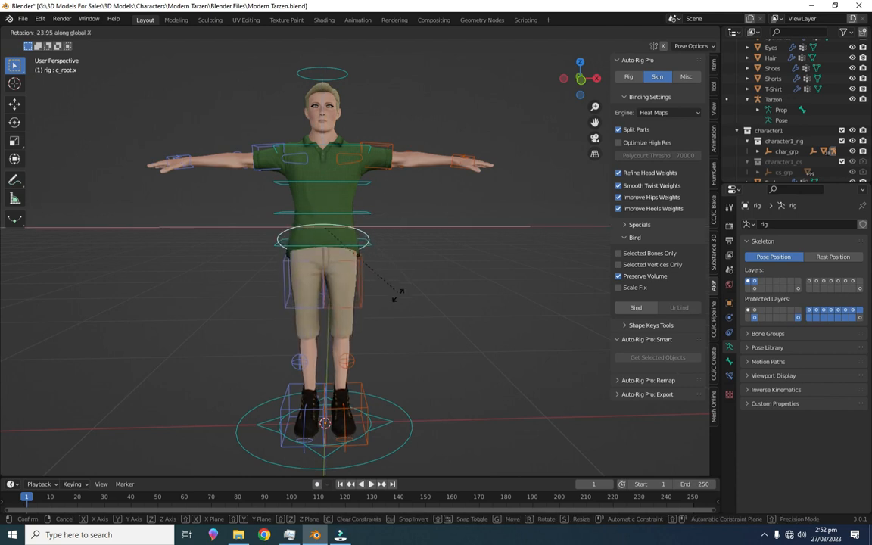
pyautogui.rightClick(392, 238)
# - Test the c_spine_01.x controller by rotating it freely and about the global Z and X axes, then cancel the rotation
pyautogui.moveTo(391, 239); pyautogui.dragTo(363, 246, button='middle')
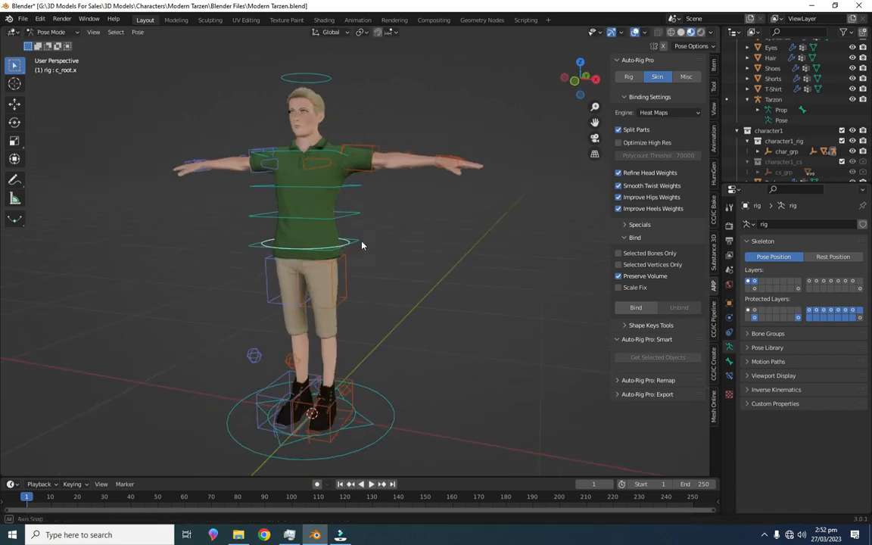
pyautogui.press('r')
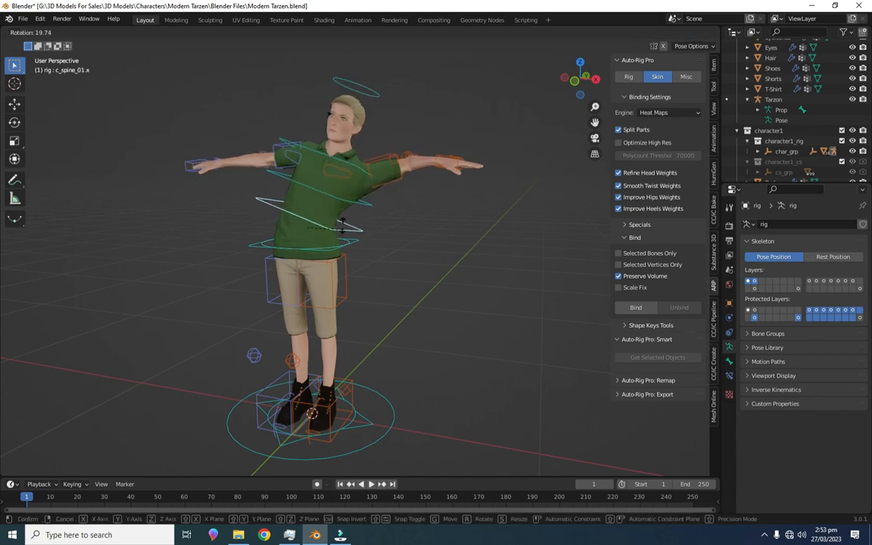
pyautogui.press('z')
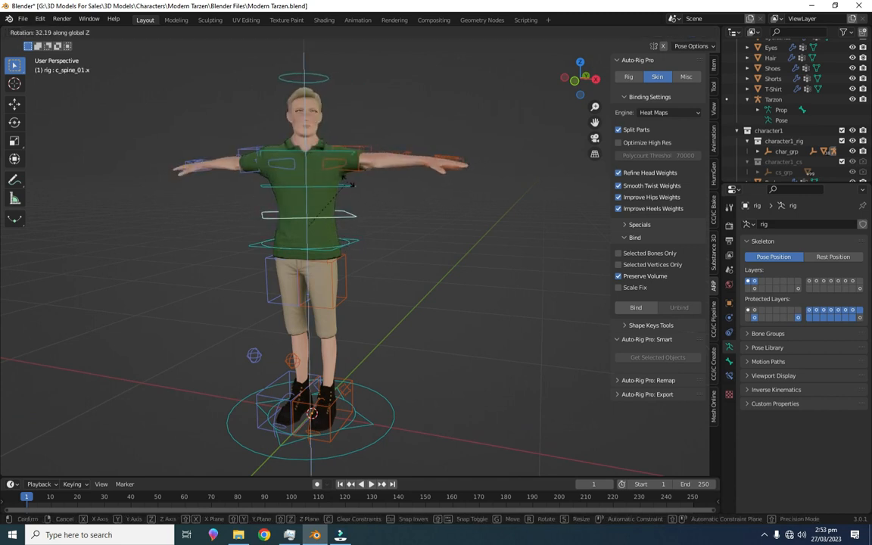
pyautogui.press('x')
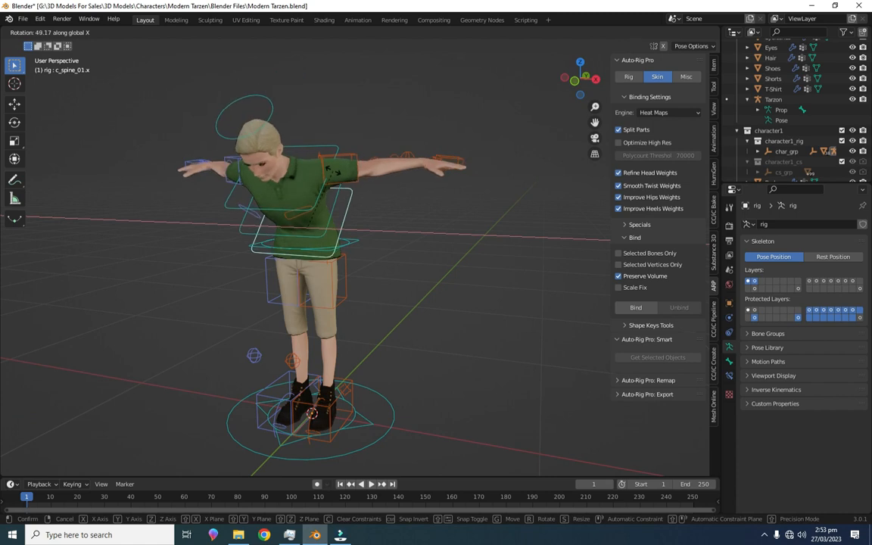
pyautogui.rightClick(385, 212)
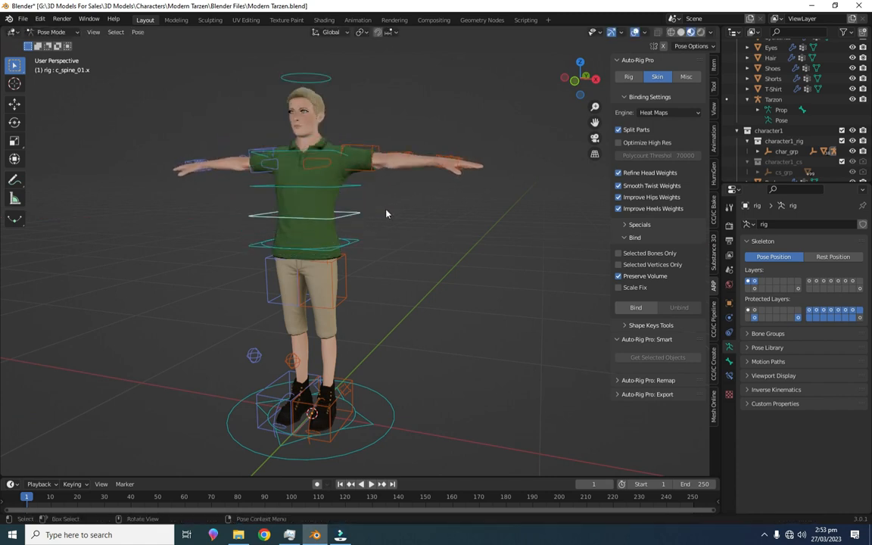
# - Test the left arm by moving the c_hand_ik.l controller downward, then cancel the move
pyautogui.moveTo(386, 212); pyautogui.dragTo(413, 216, button='middle')
pyautogui.press('g')
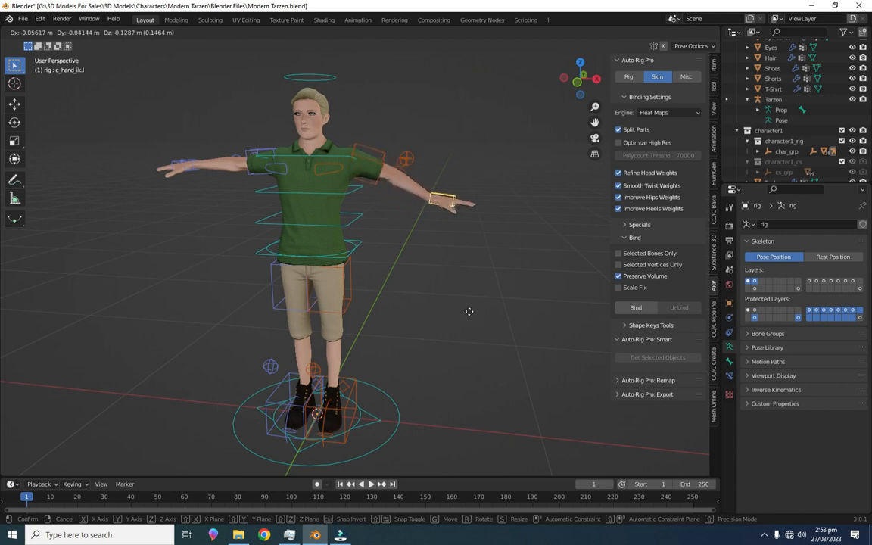
pyautogui.rightClick(486, 223)
# - Test the left hand's c_pinky1_base.l controller with a trial rotation and cancel it
pyautogui.scroll(2, 484, 221)
pyautogui.moveTo(484, 222); pyautogui.dragTo(442, 244, button='middle')
pyautogui.scroll(3, 523, 228)
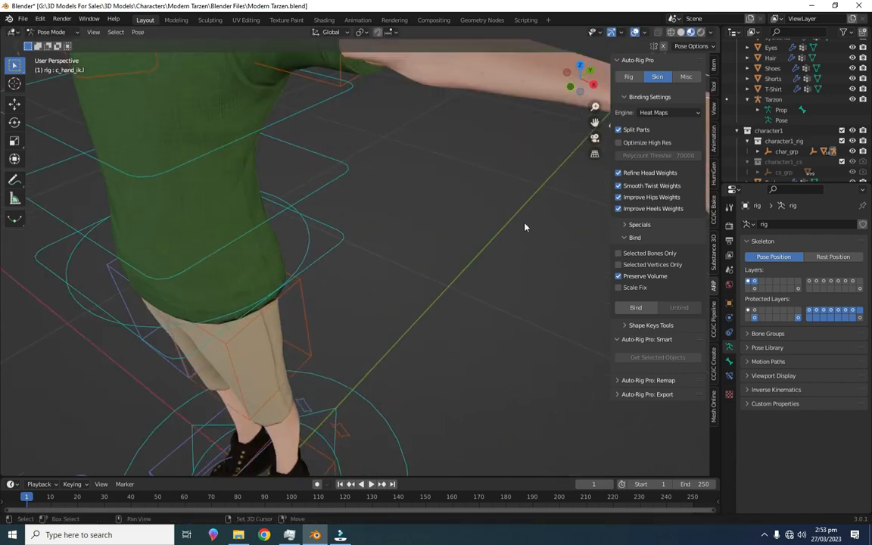
pyautogui.keyDown('shift'); pyautogui.moveTo(525, 228); pyautogui.dragTo(336, 277, button='middle'); pyautogui.keyUp('shift')
pyautogui.click(239, 226)
pyautogui.press('r')
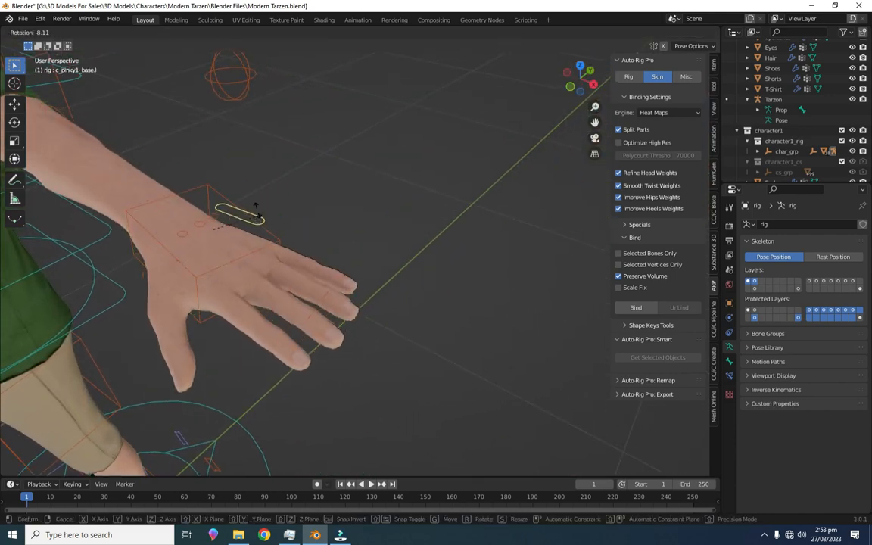
pyautogui.rightClick(273, 183)
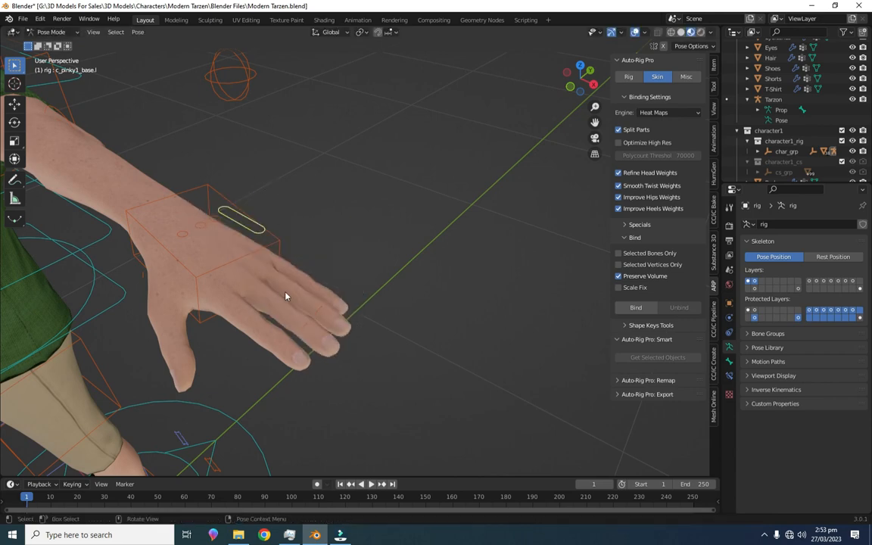
# - Test the left hand's c_middle2.l controller by rotating it about the global Y axis, then cancel the rotation
pyautogui.moveTo(286, 295); pyautogui.dragTo(279, 218, button='middle')
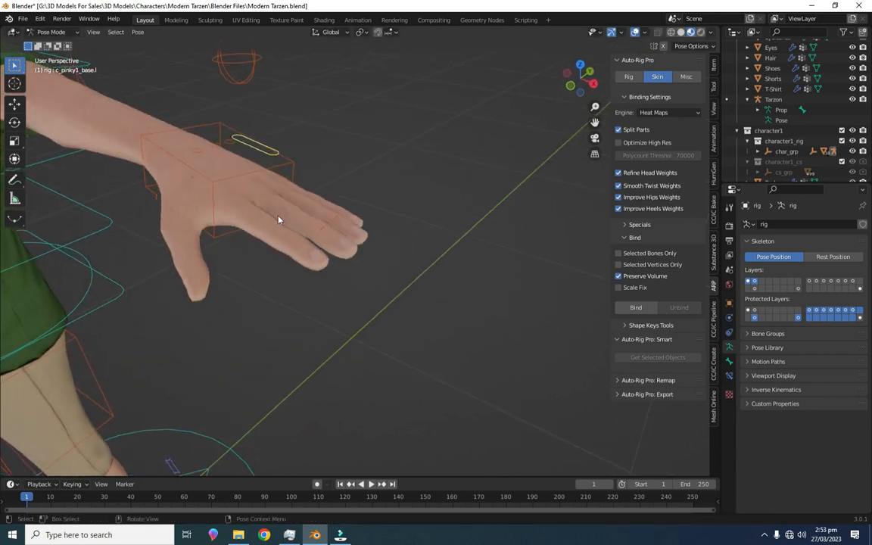
pyautogui.click(285, 225)
pyautogui.press('r')
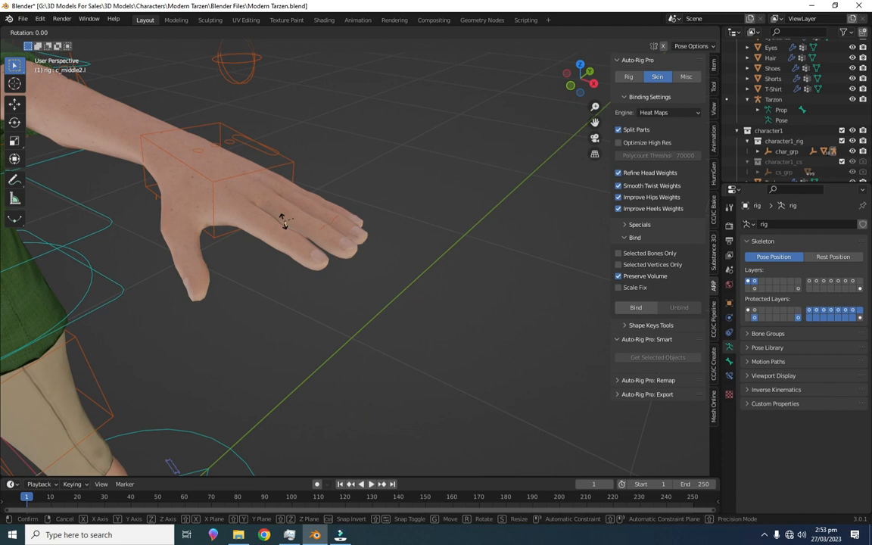
pyautogui.press('y')
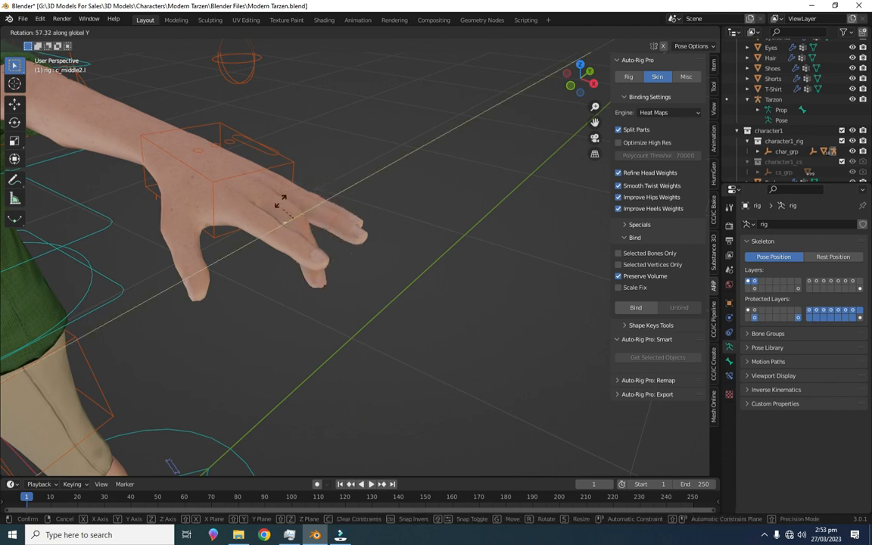
pyautogui.rightClick(281, 195)
# - Test the left ring finger's c_ring3.l controller with a free trial rotation and cancel it
pyautogui.click(300, 194)
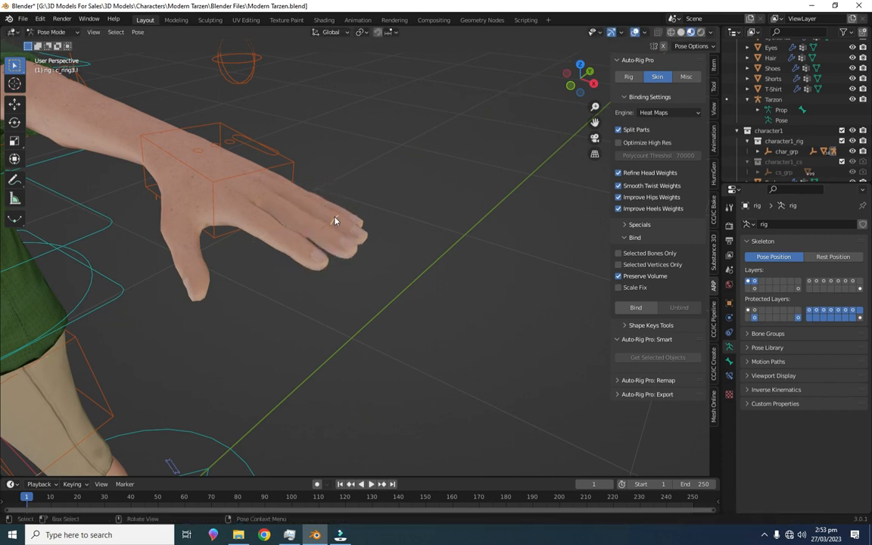
pyautogui.press('r')
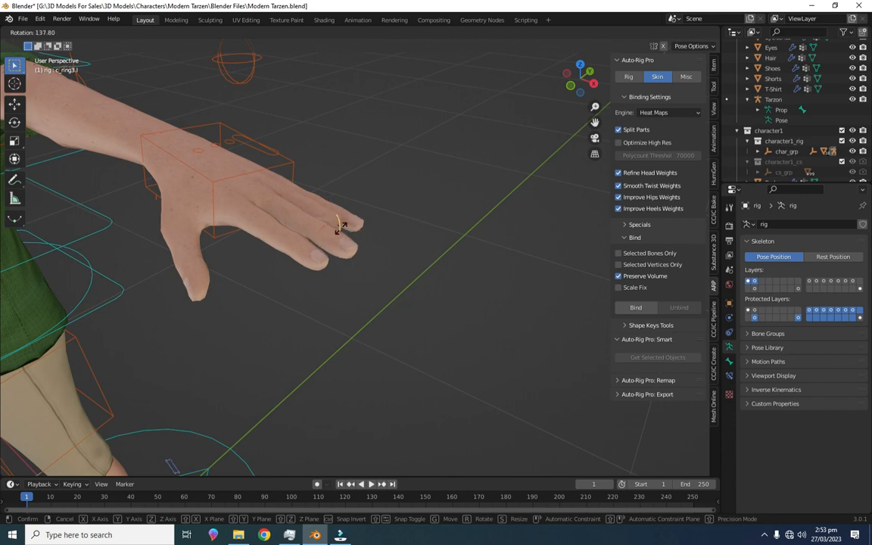
pyautogui.click(340, 217)
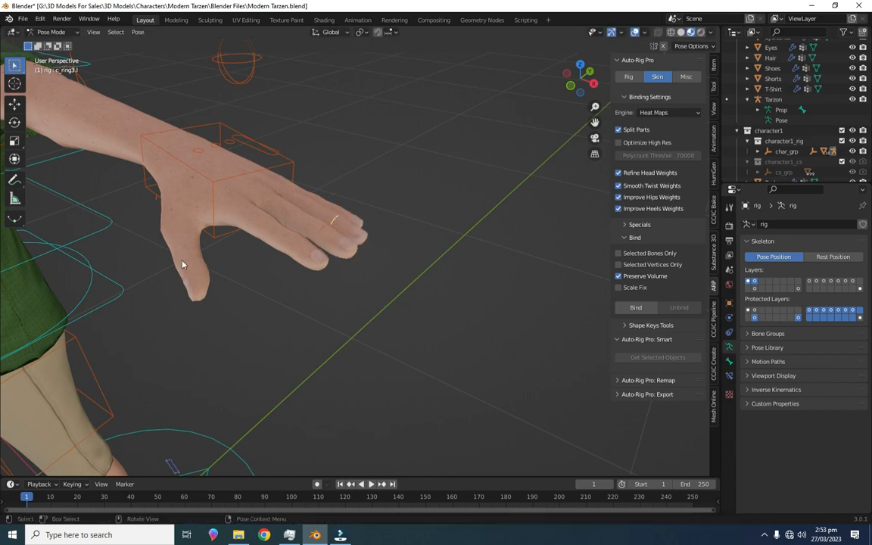
# - Select the left thumb's c_thumb3.l controller and inspect the arm and the rigged character from further away
pyautogui.click(180, 257)
pyautogui.moveTo(180, 258); pyautogui.dragTo(404, 227, button='middle')
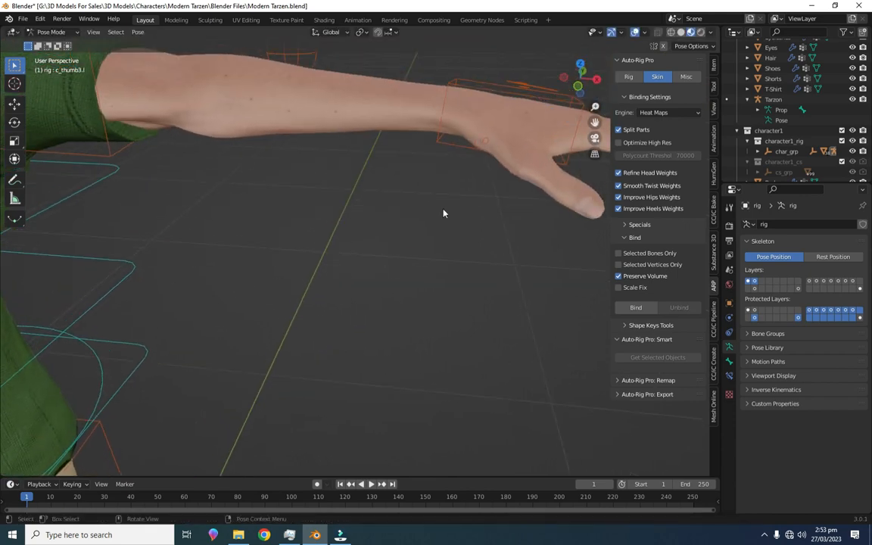
pyautogui.scroll(-8, 327, 270)
pyautogui.moveTo(326, 270); pyautogui.dragTo(521, 255, button='middle')
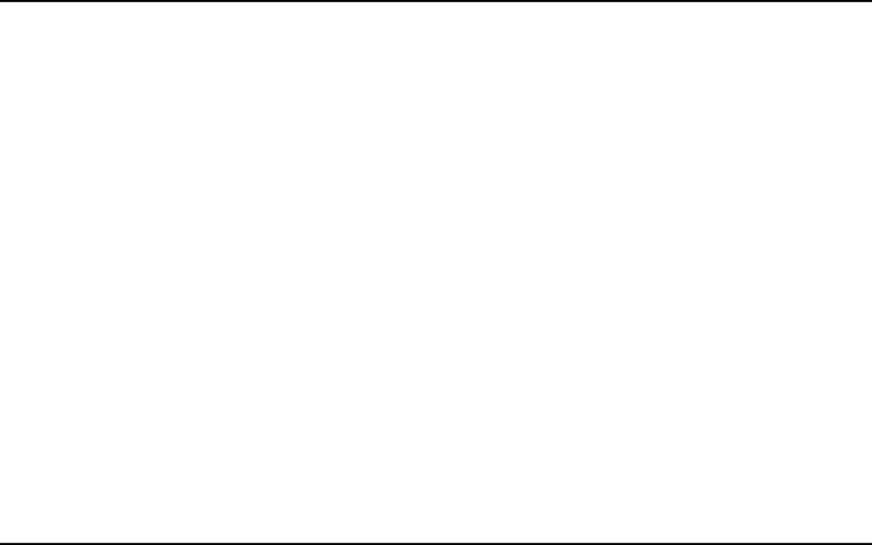